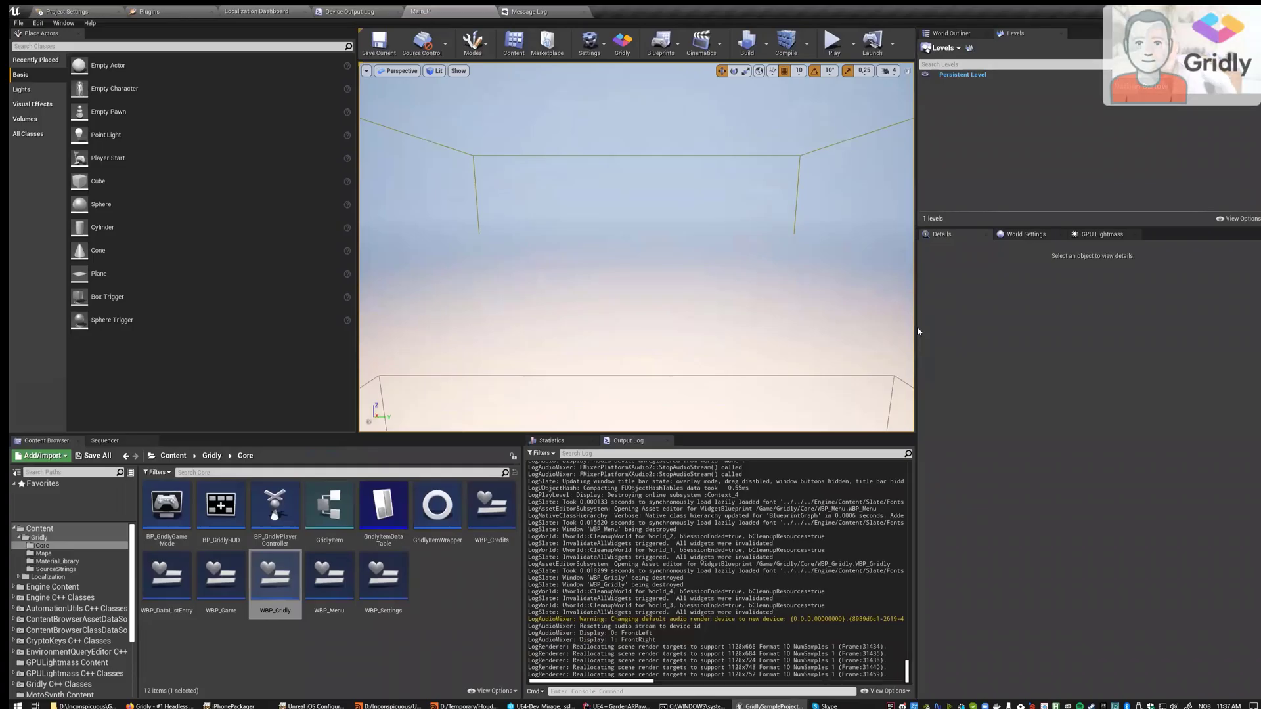
Widen the side area of the level editor and check in the Plugins window that the Gridly plugin is enabled.
drag(933, 324, 902, 324)
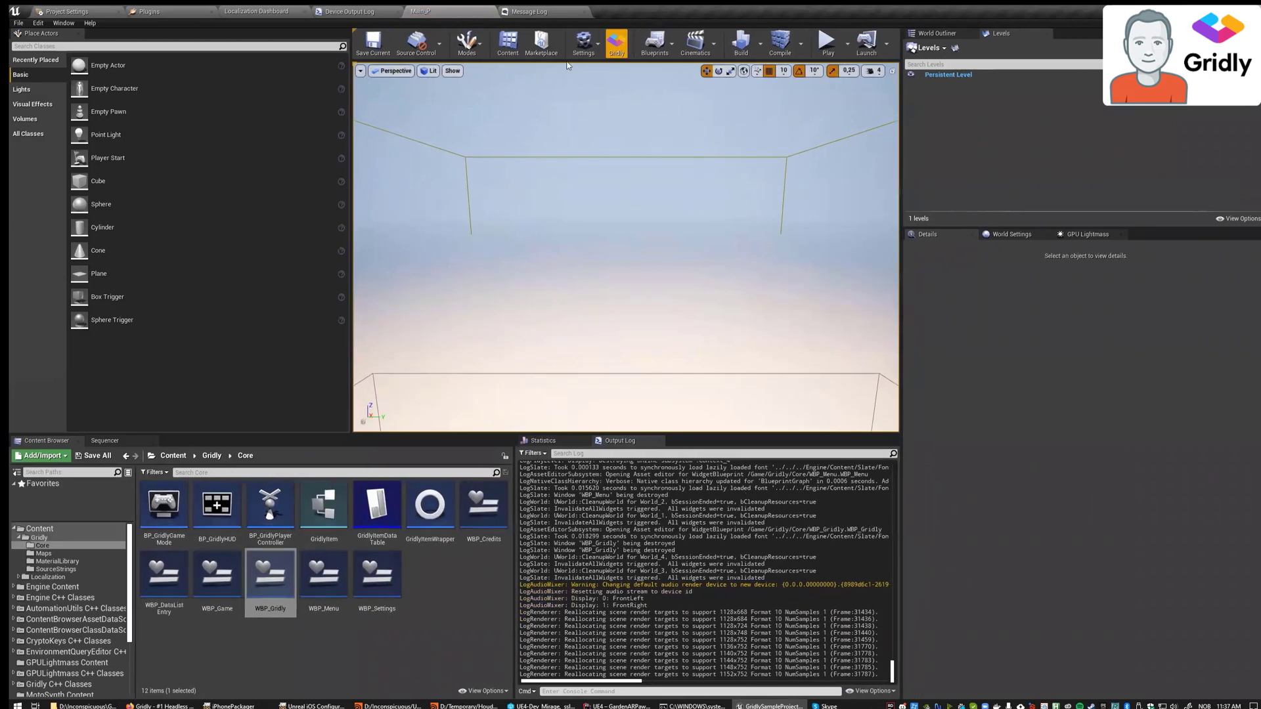
click(584, 44)
click(594, 93)
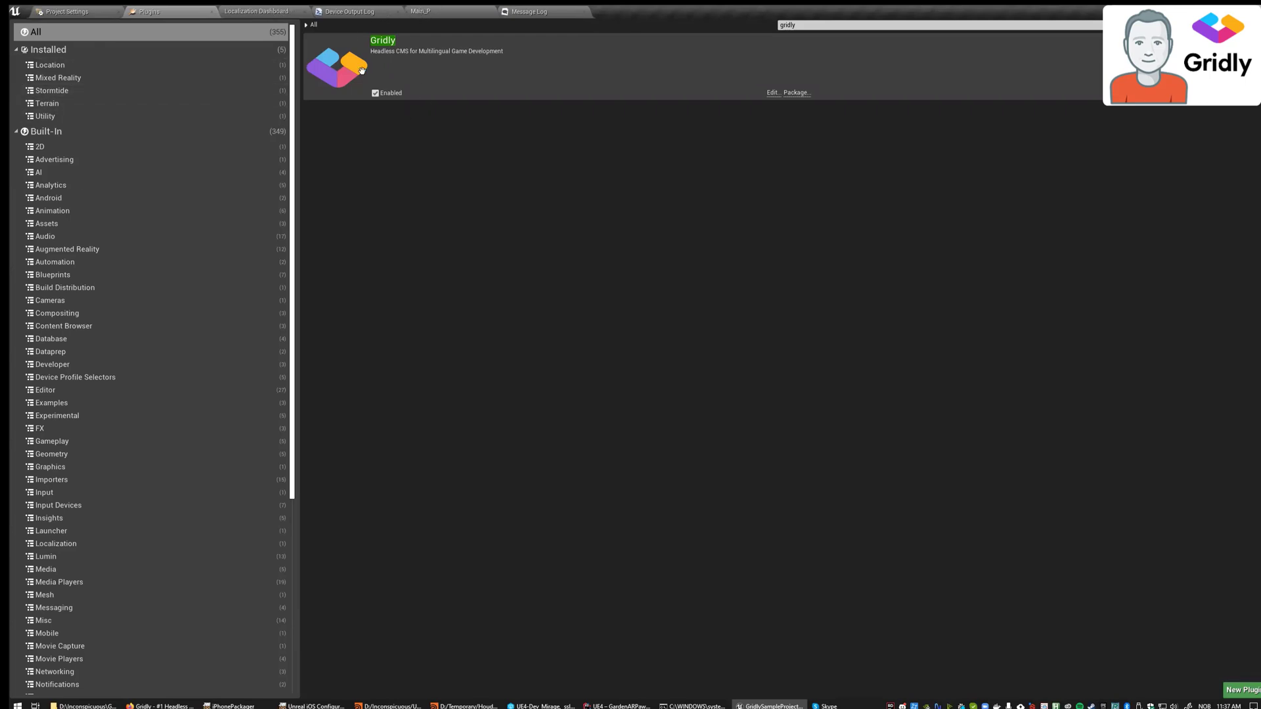
Move the Main_P level tab ahead of the other tabs and show the Gridly plugin's project settings.
click(420, 12)
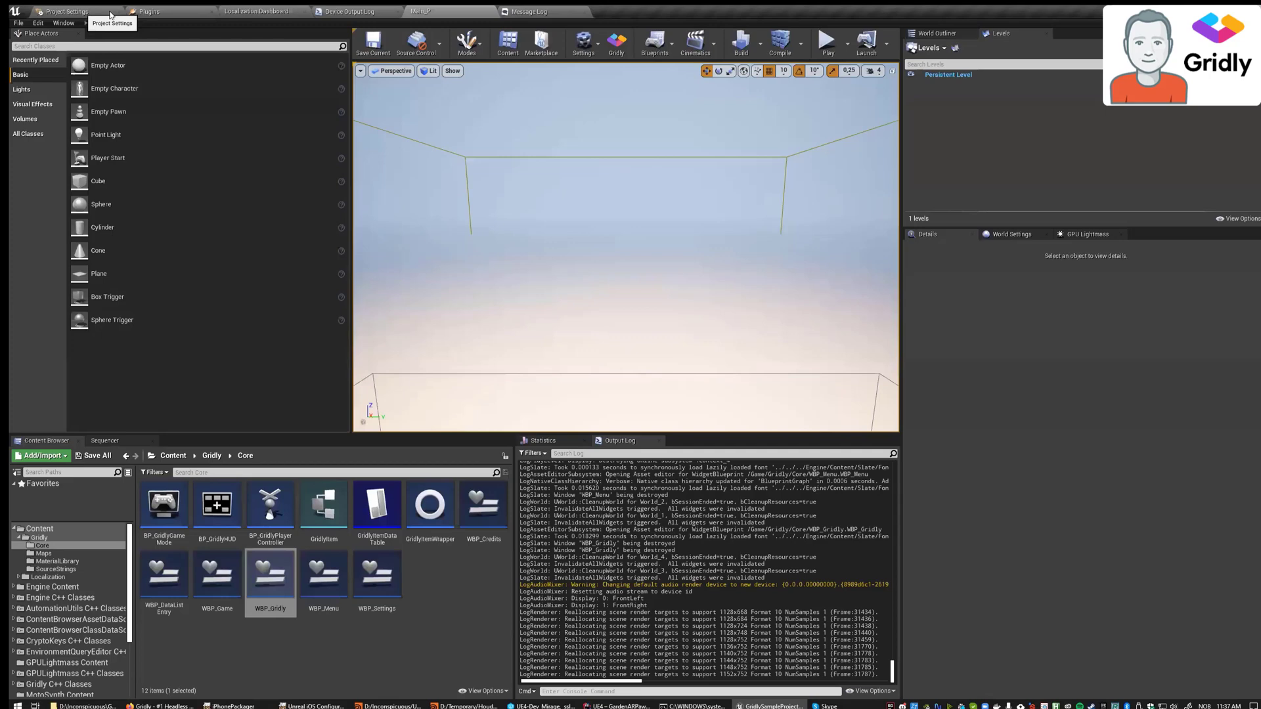
drag(486, 11, 147, 8)
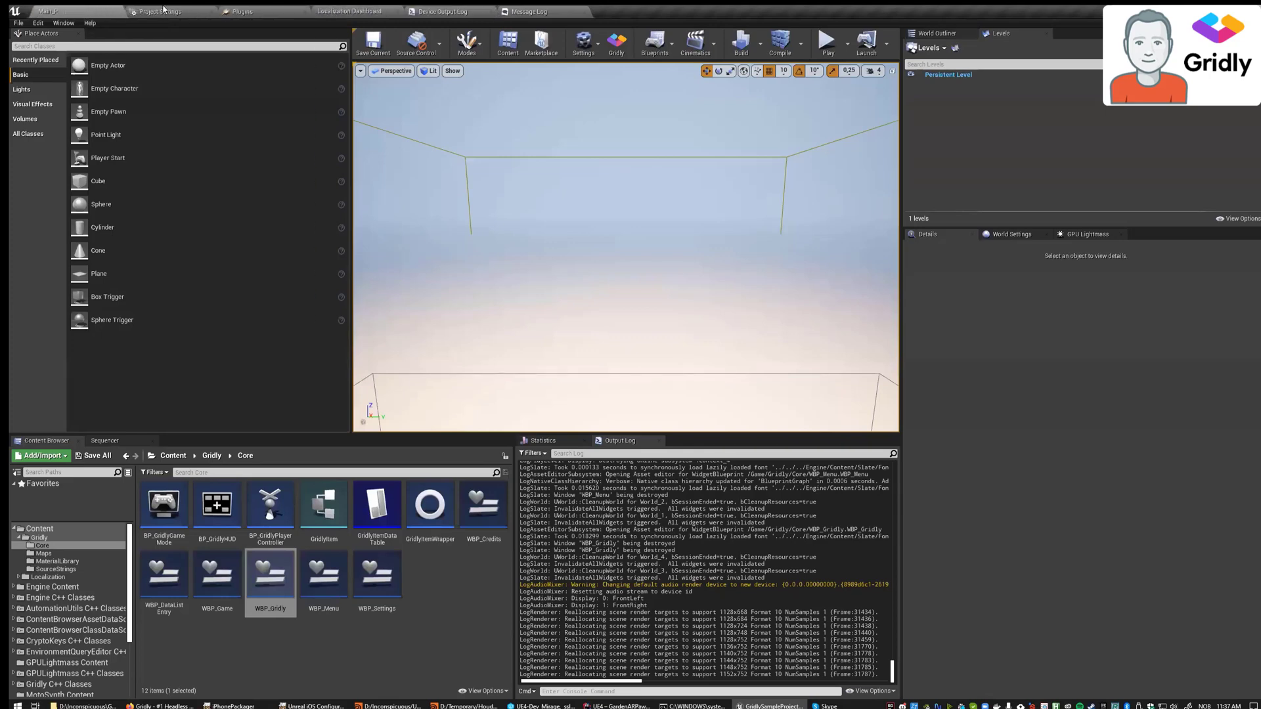
click(163, 9)
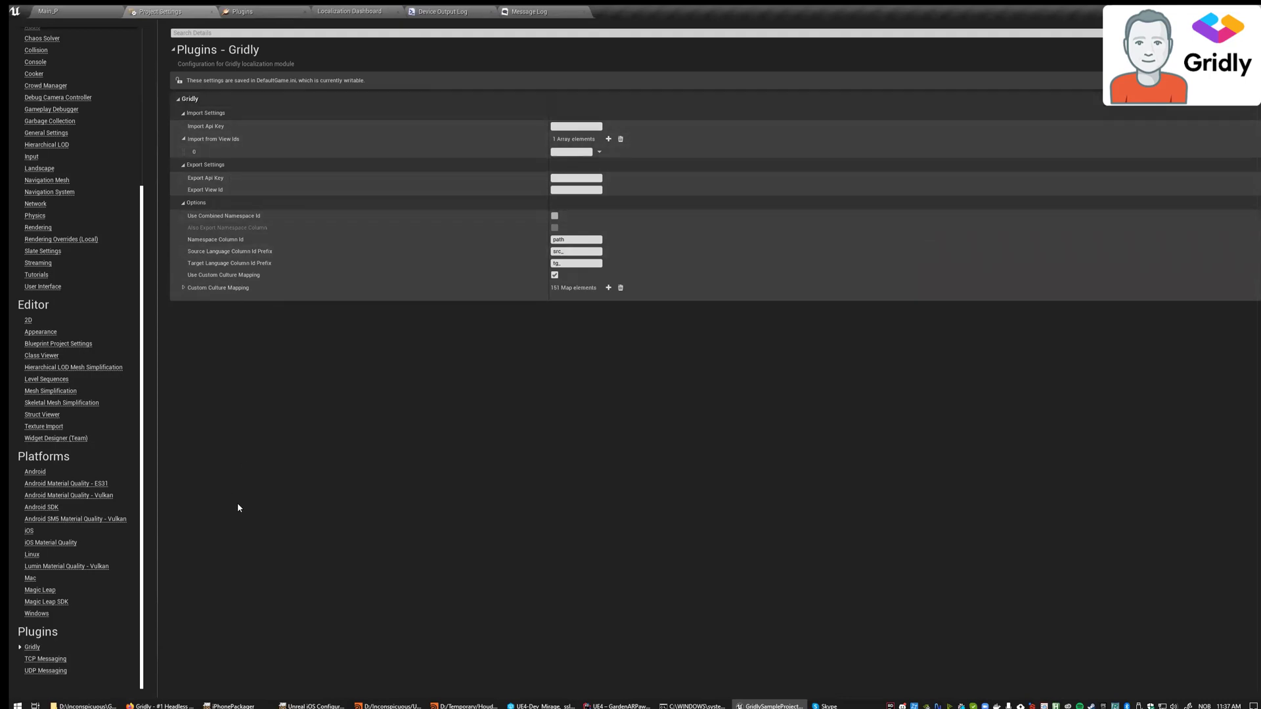
Switch to the Gridly web app in Firefox and open the GridlySampleProject grid in the Fastlane database.
click(163, 706)
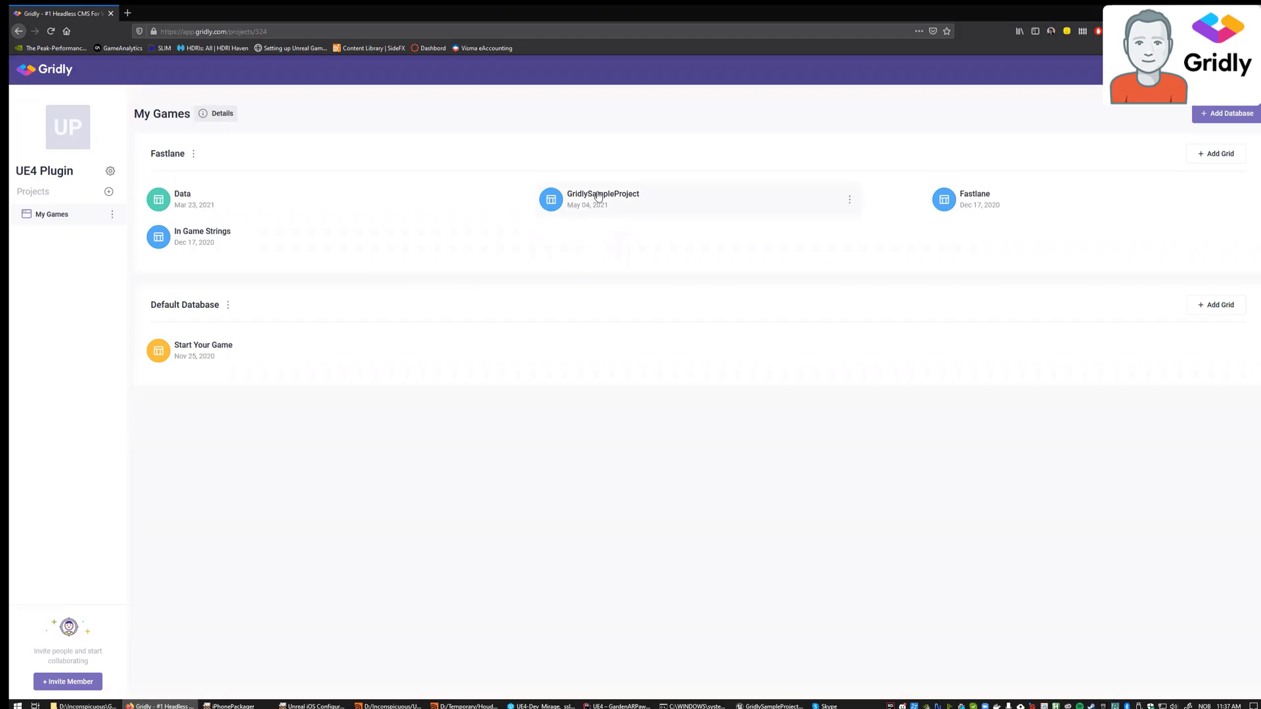
click(631, 197)
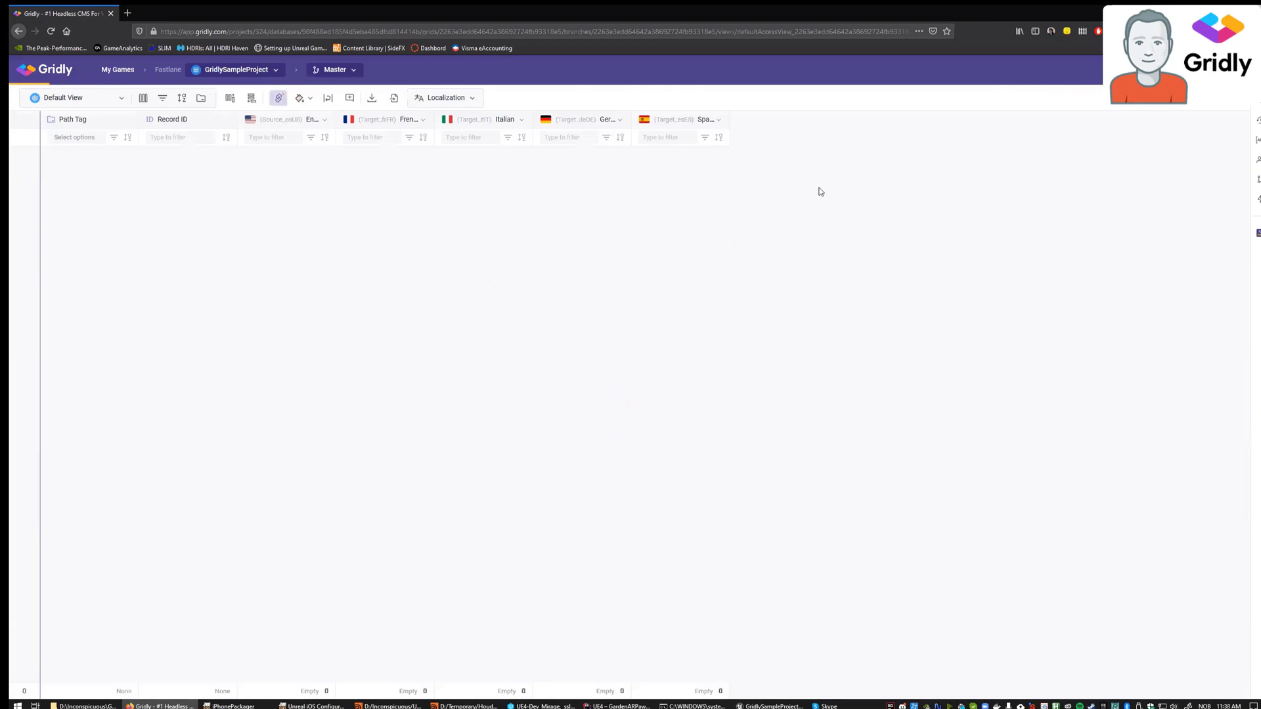
Examine the English column's format settings, including its column ID, and close them without saving.
click(323, 121)
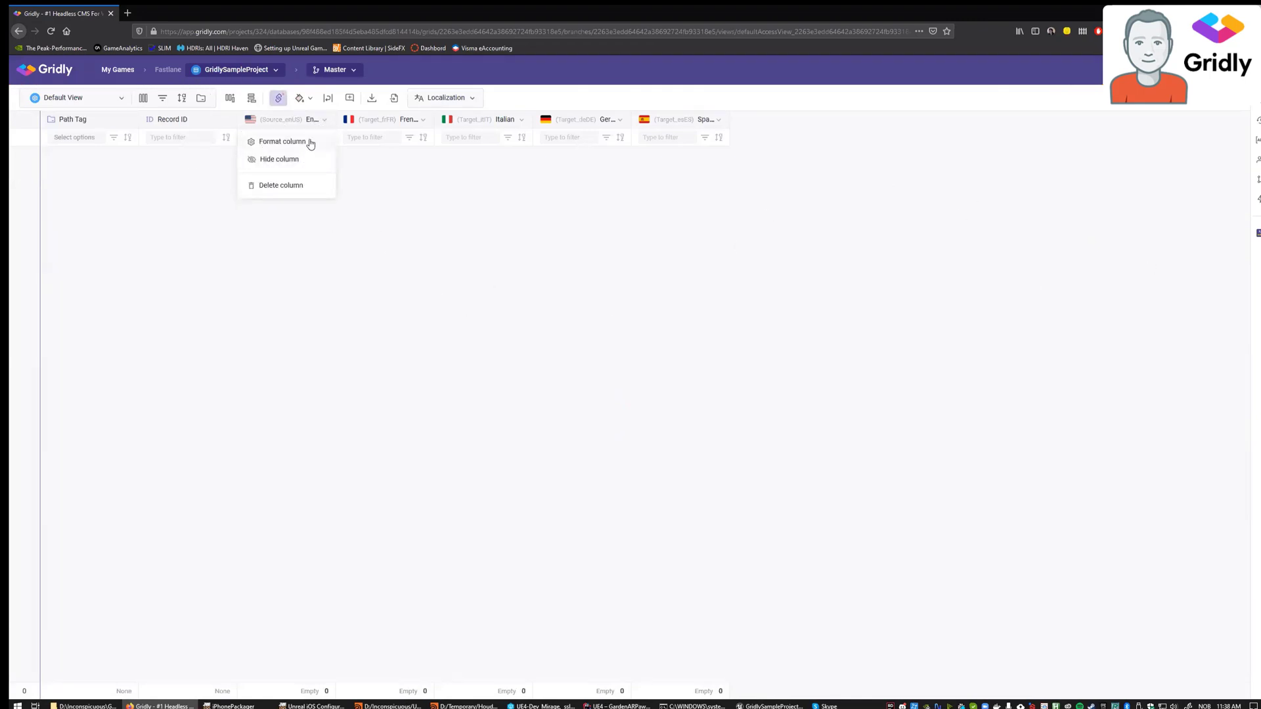
click(282, 144)
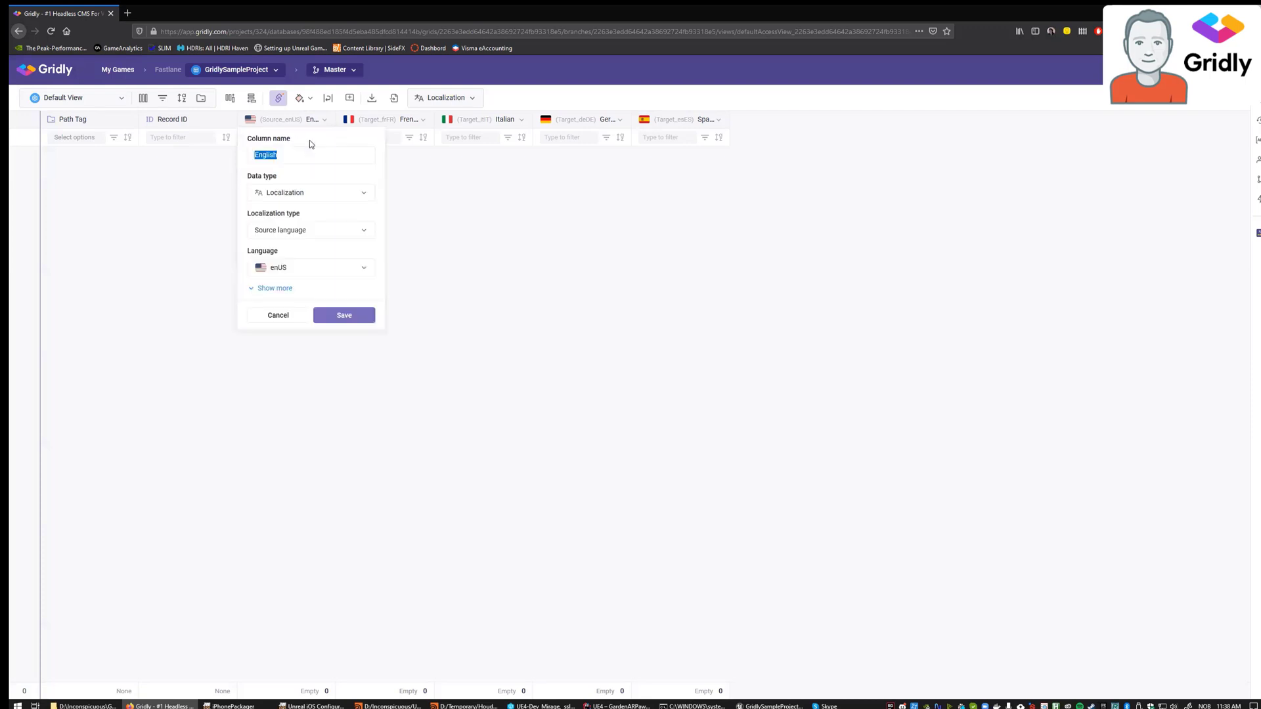
click(284, 287)
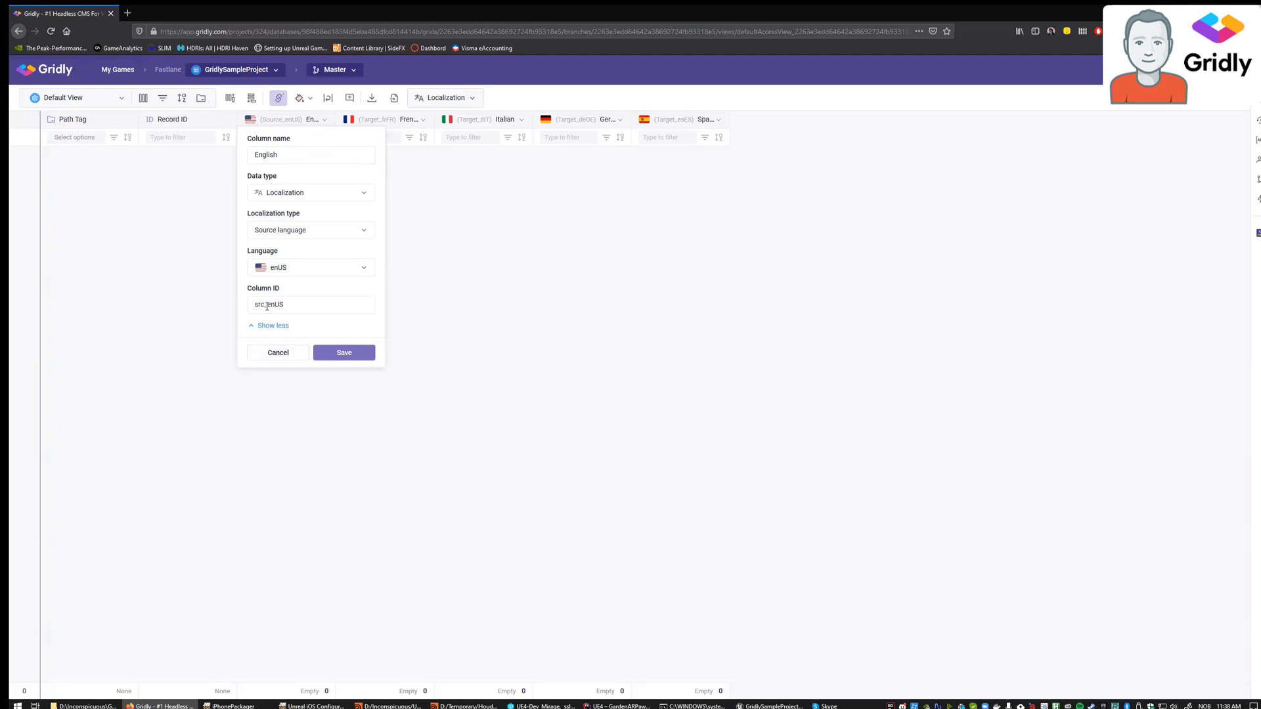
click(278, 353)
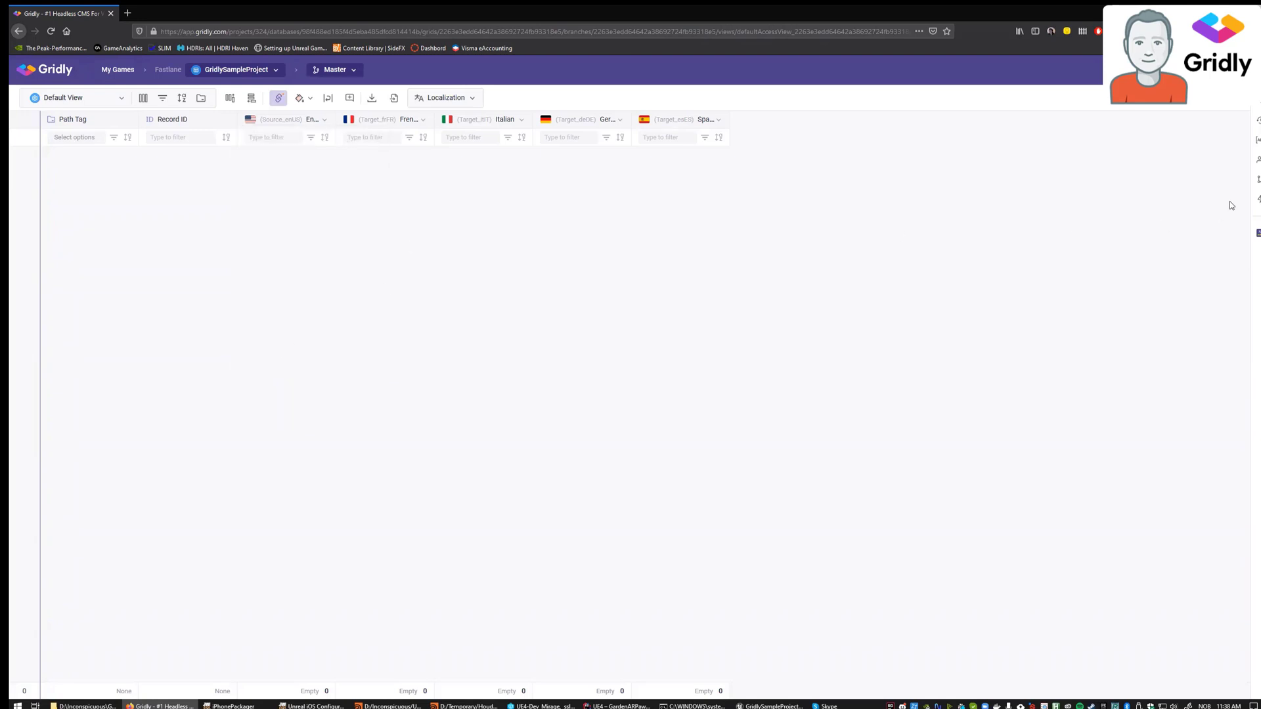
Show the grid's API quick start details and copy the API key.
click(1257, 139)
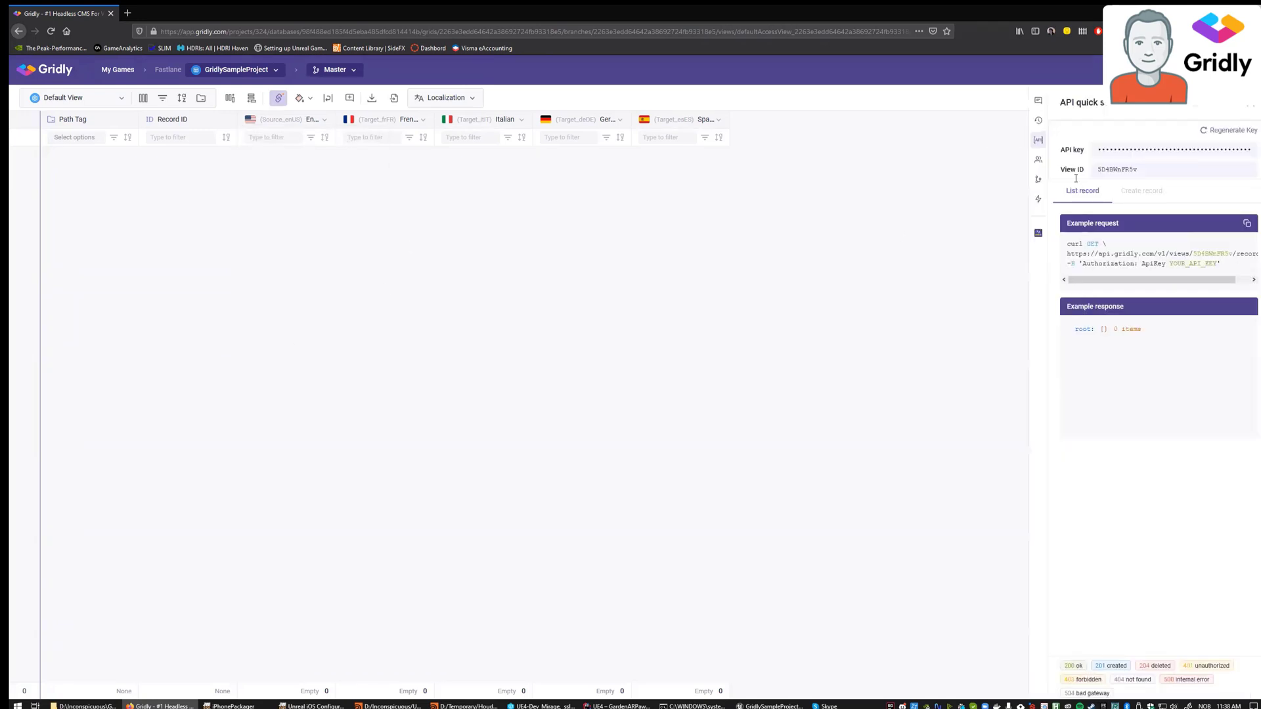
click(1153, 149)
key(ctrl+c)
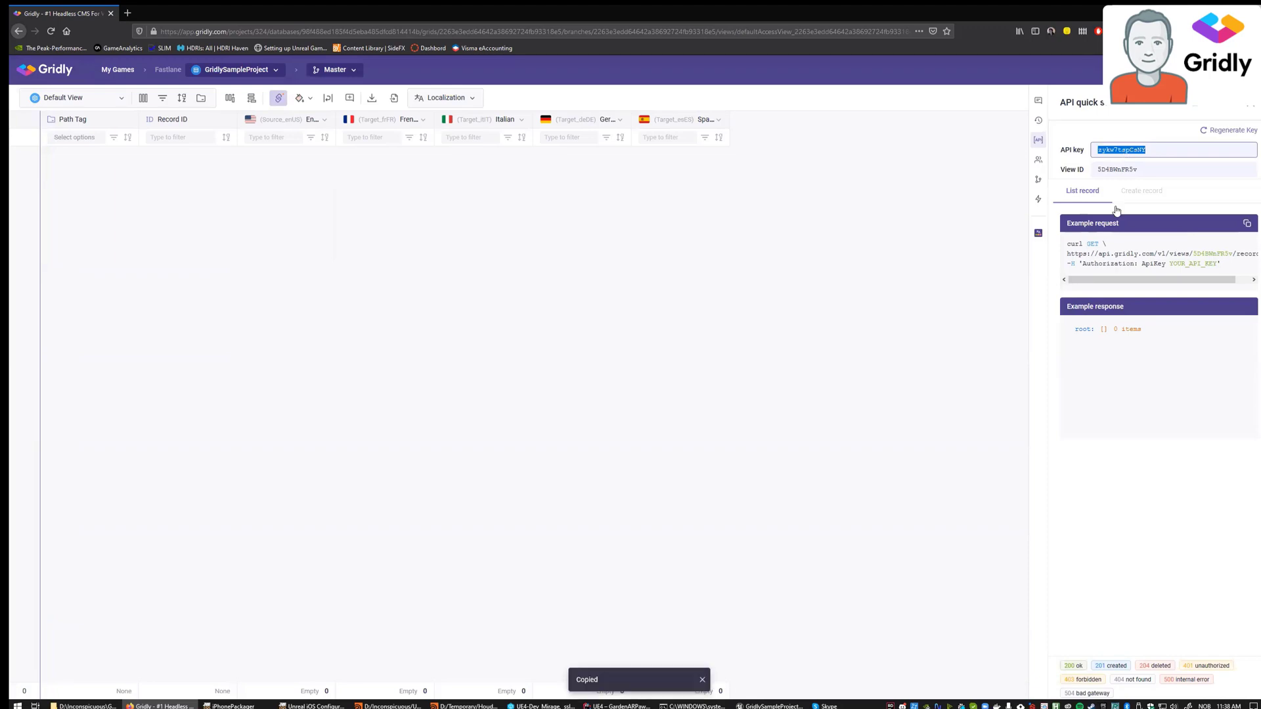
Switch to Unreal Editor and paste the API key into both Import Api Key and Export Api Key.
click(769, 706)
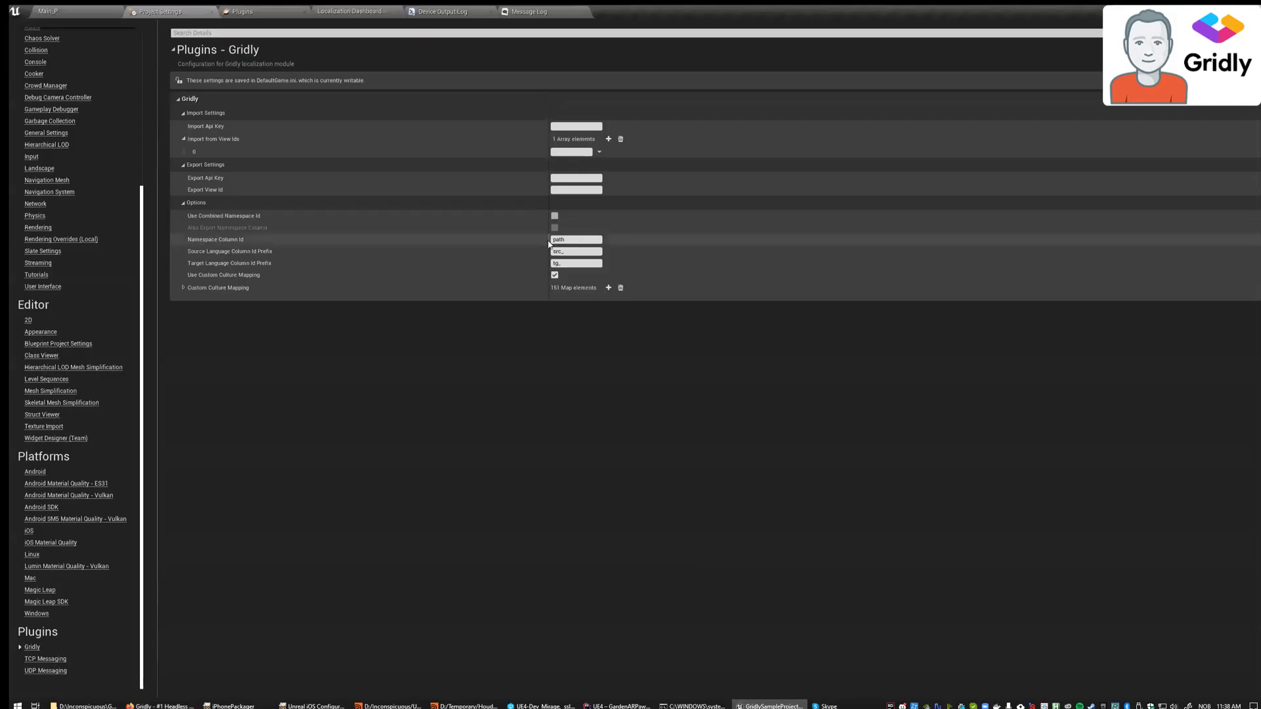
click(577, 126)
key(ctrl+v)
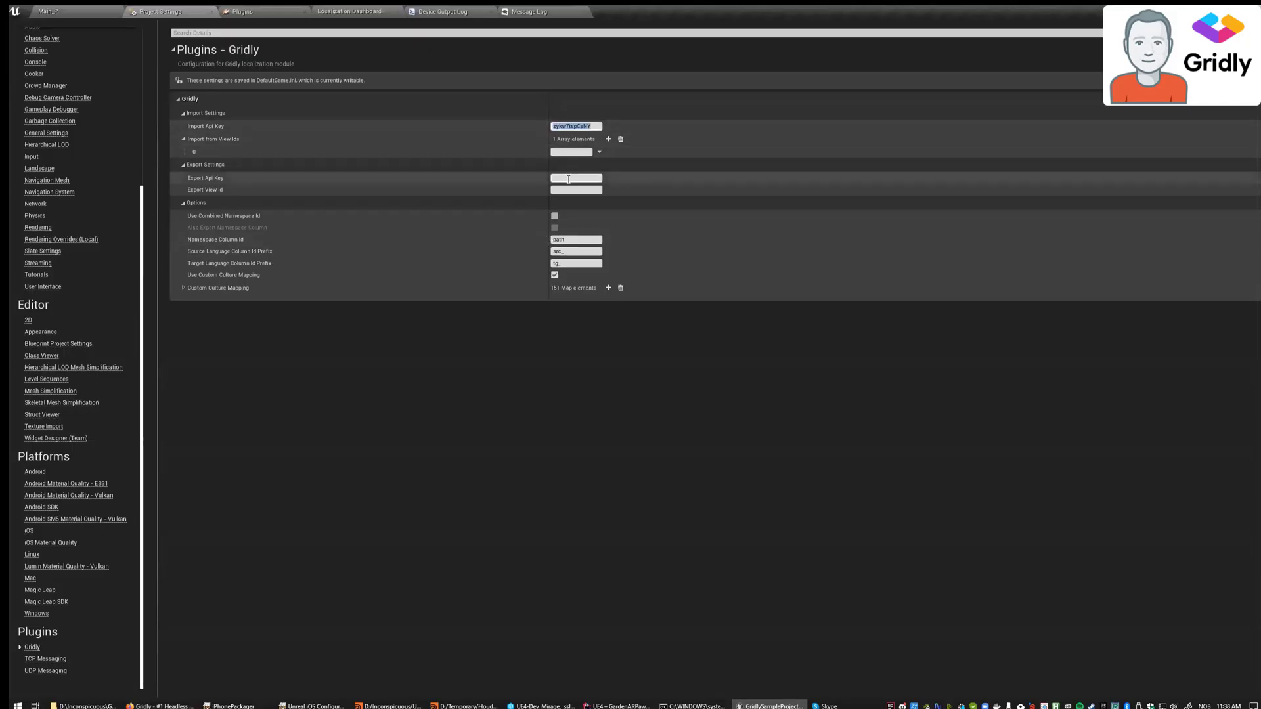
click(569, 177)
key(ctrl+v)
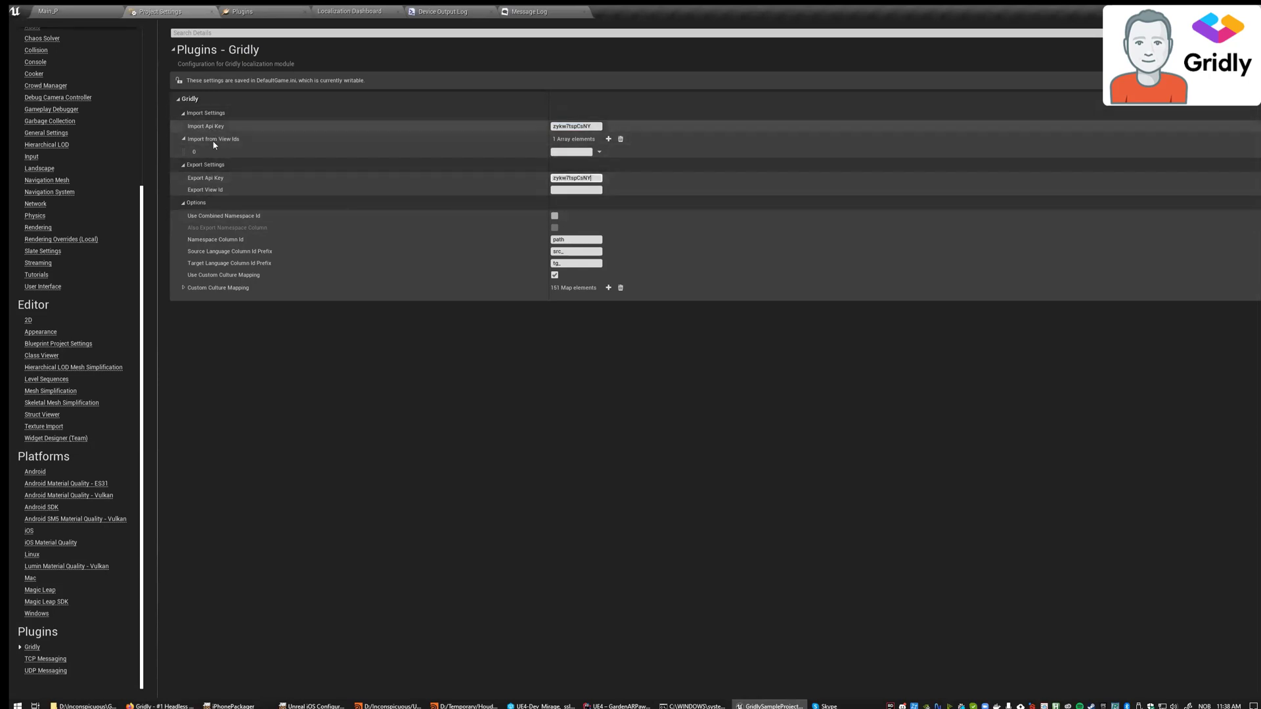
Copy the grid's View ID from the Gridly web app and paste it into Export View Id in Unreal Editor's Gridly settings.
key(alt+Tab)
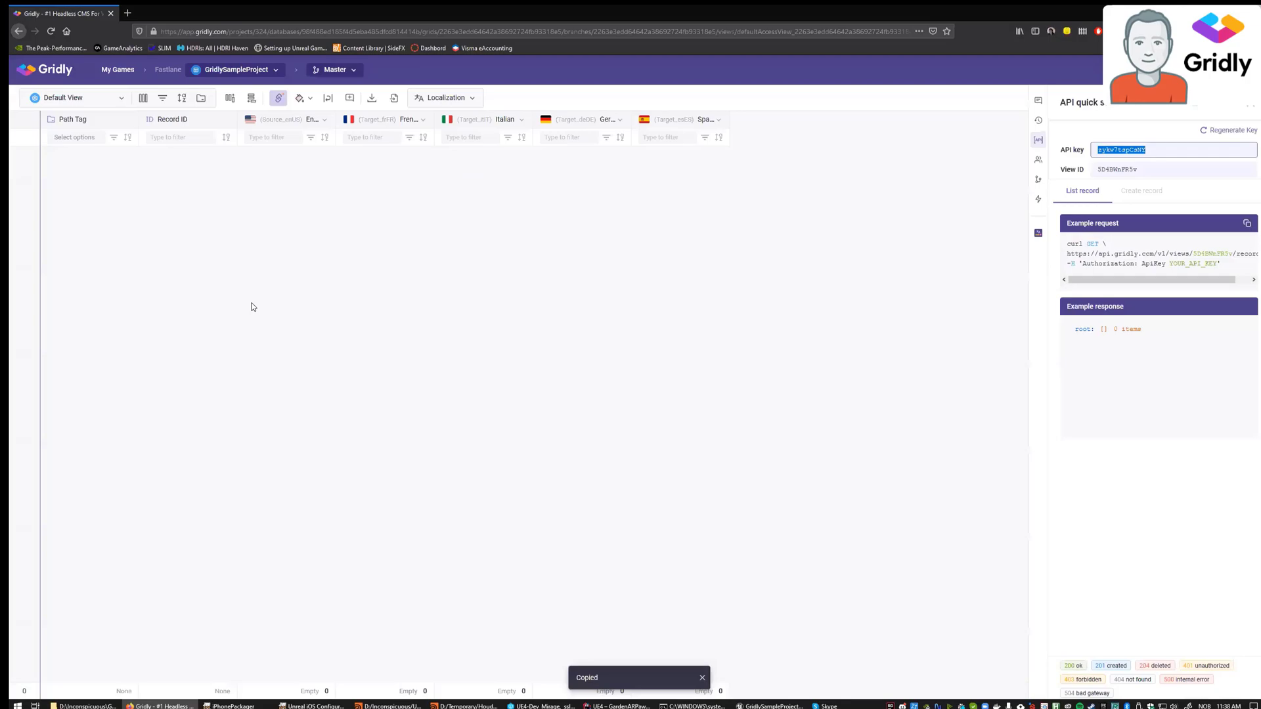
key(alt+Tab)
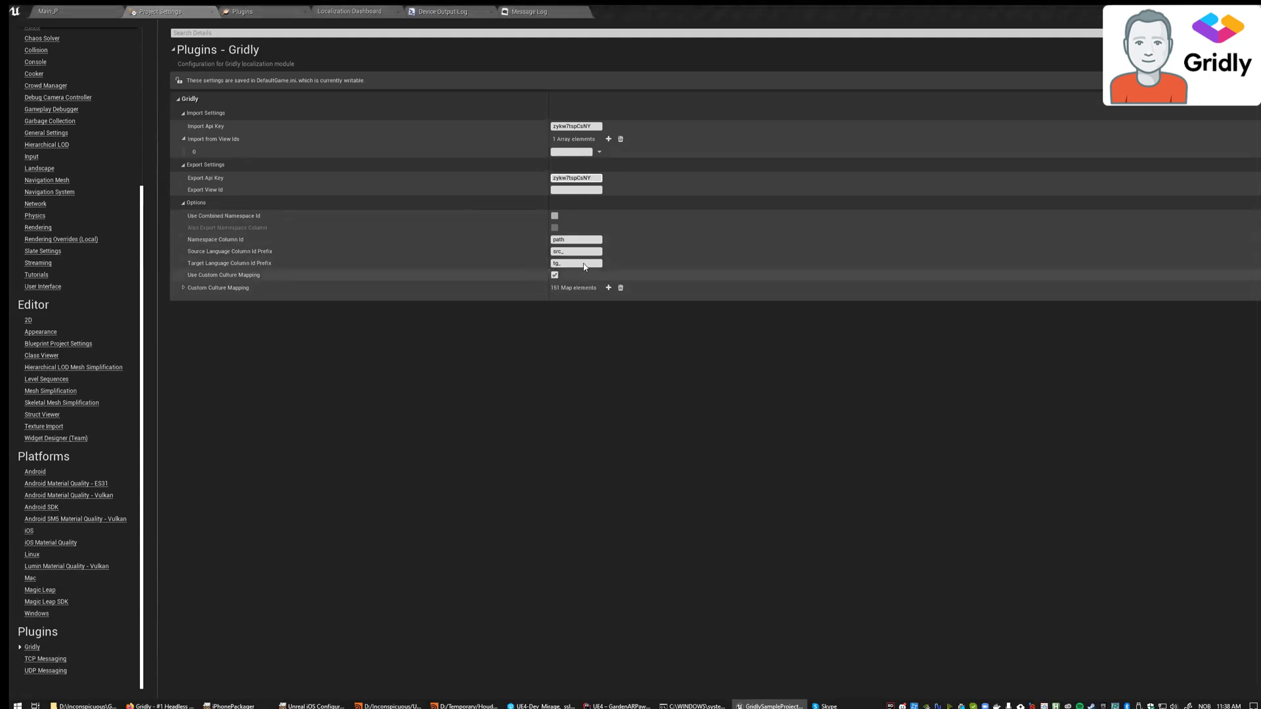
key(alt+Tab)
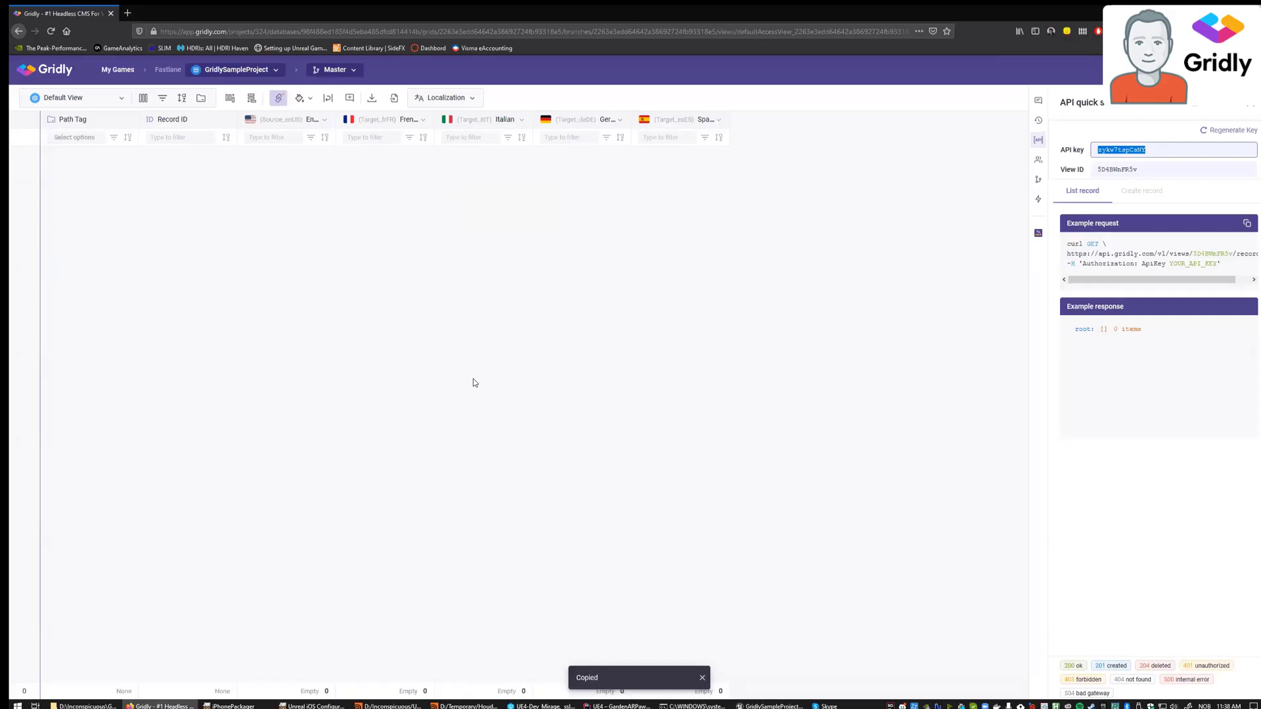
click(1143, 172)
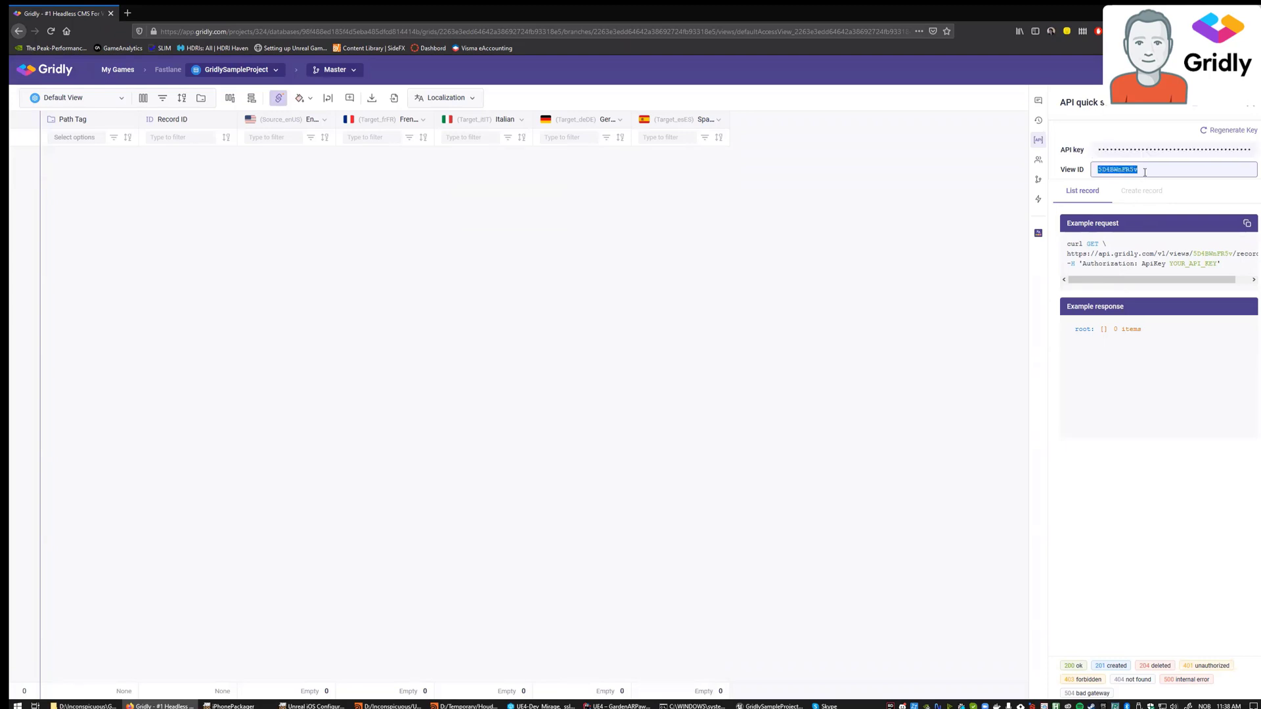
click(1096, 171)
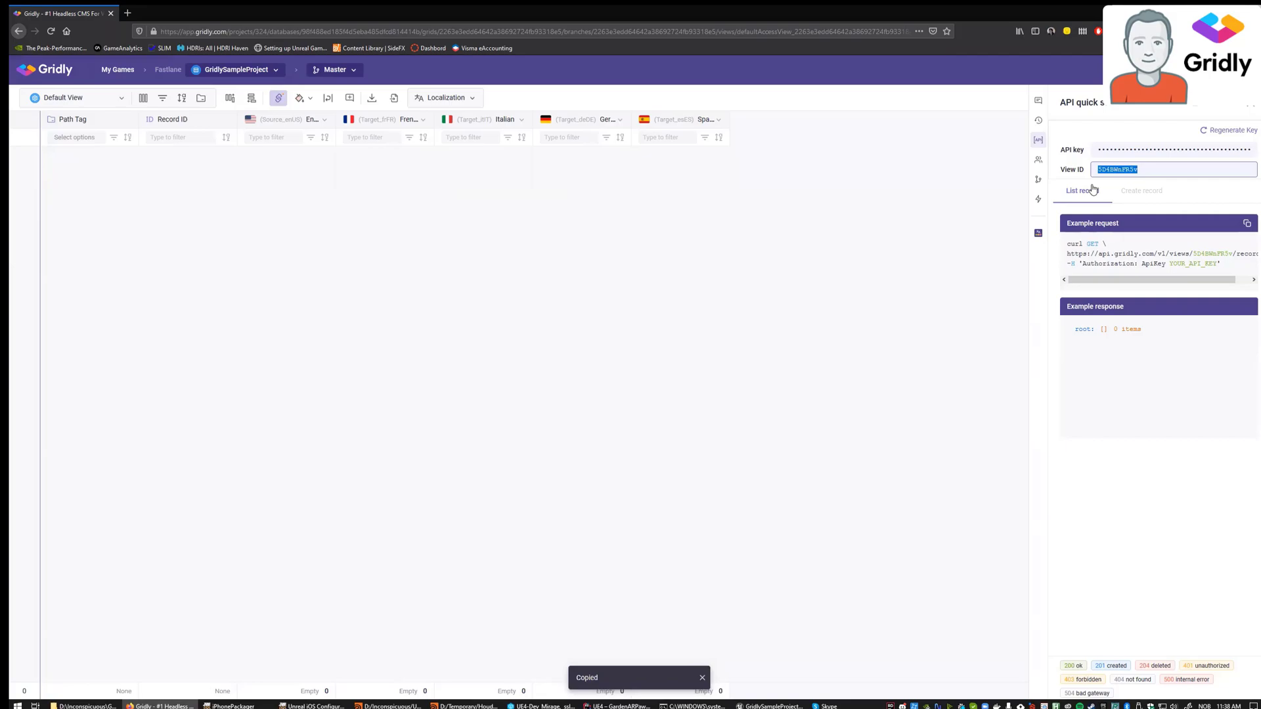
key(alt+Tab)
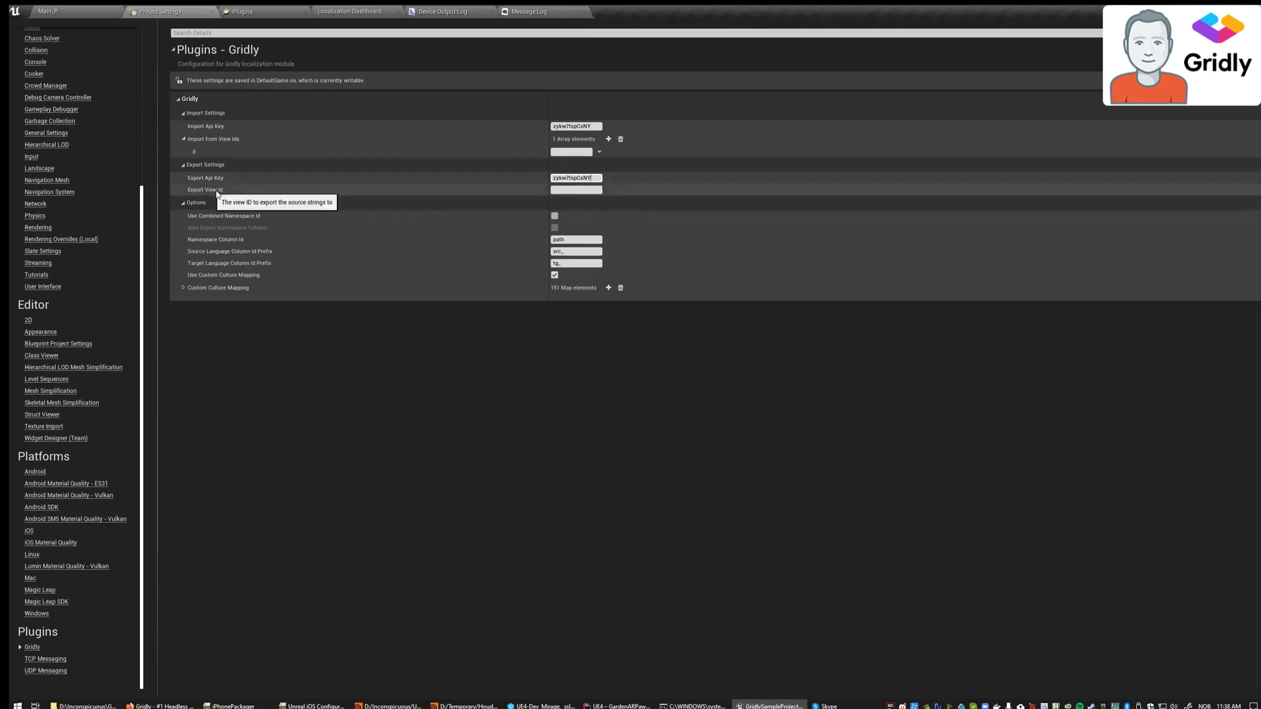
click(569, 189)
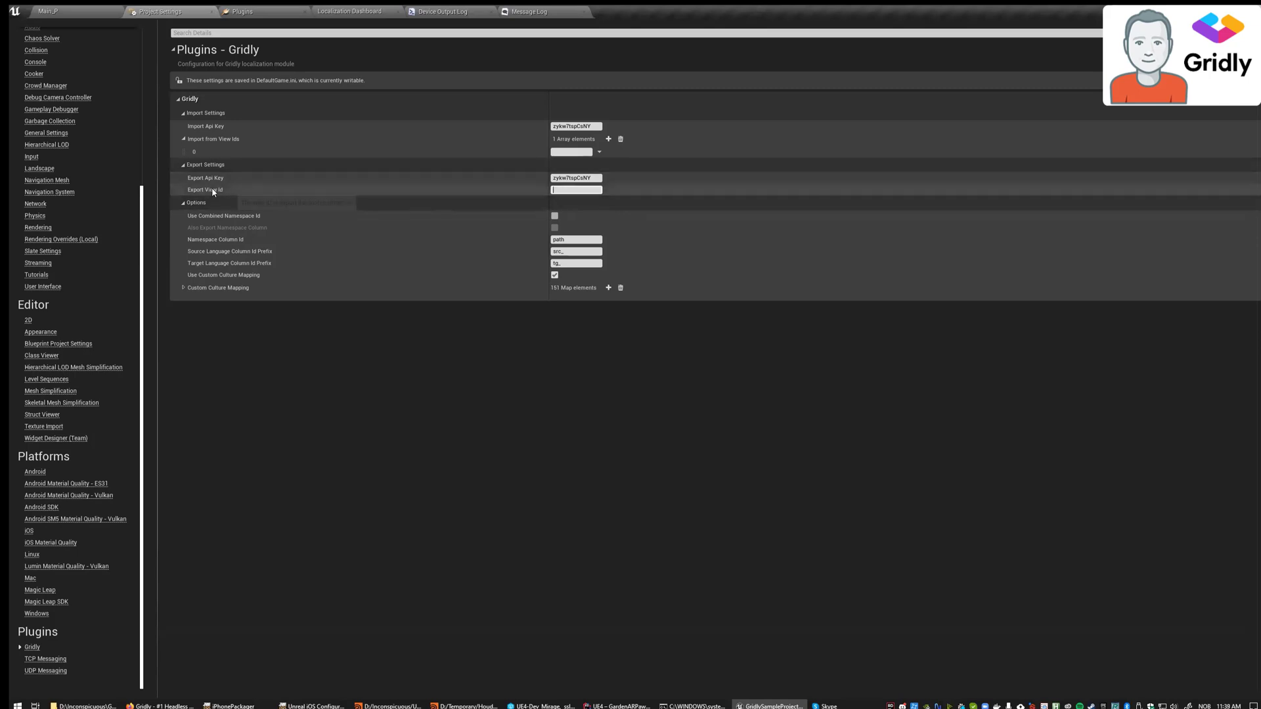
key(ctrl+v)
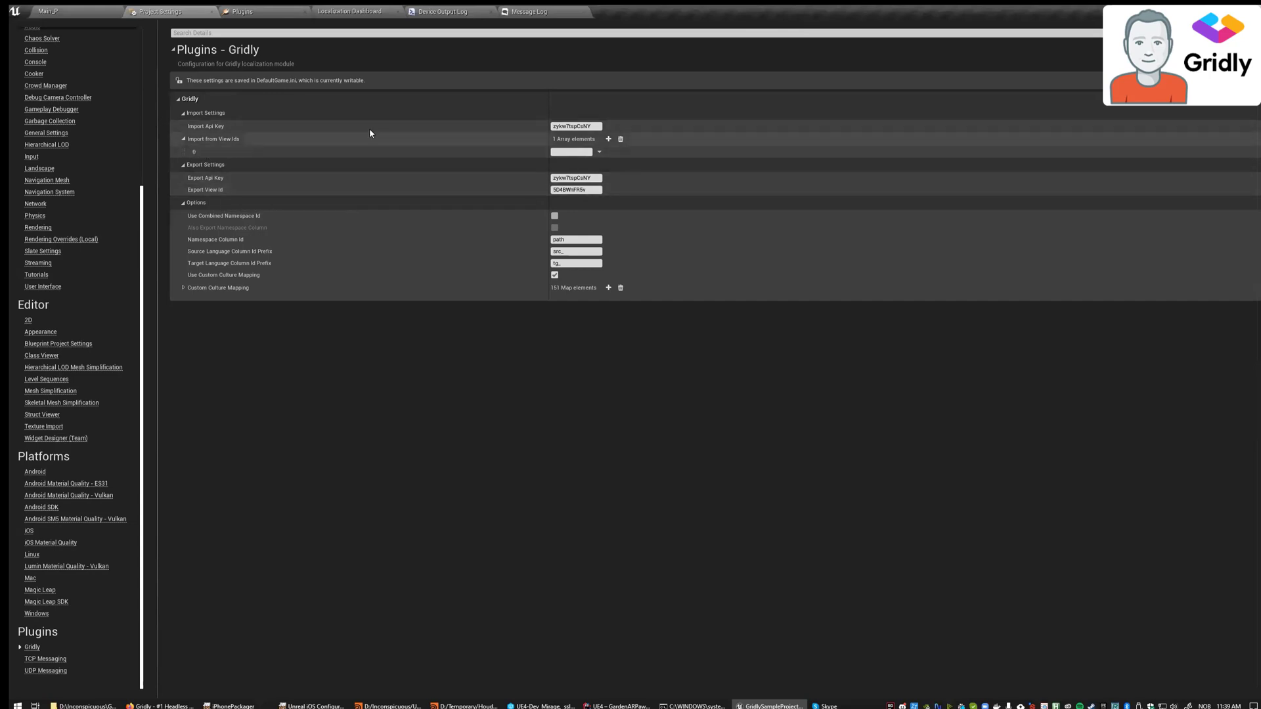
Copy the View ID from Gridly again and paste it into element 0 of Import from View Ids in Unreal Editor.
double_click(608, 139)
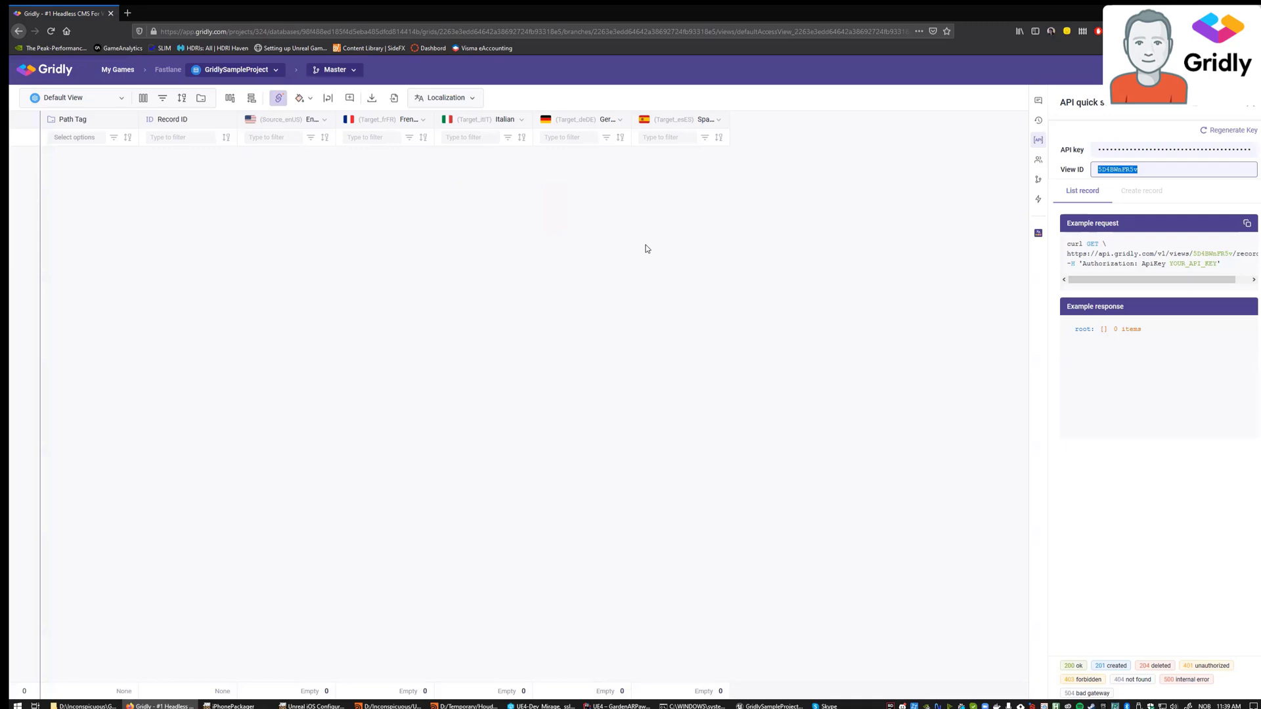
key(ctrl+c)
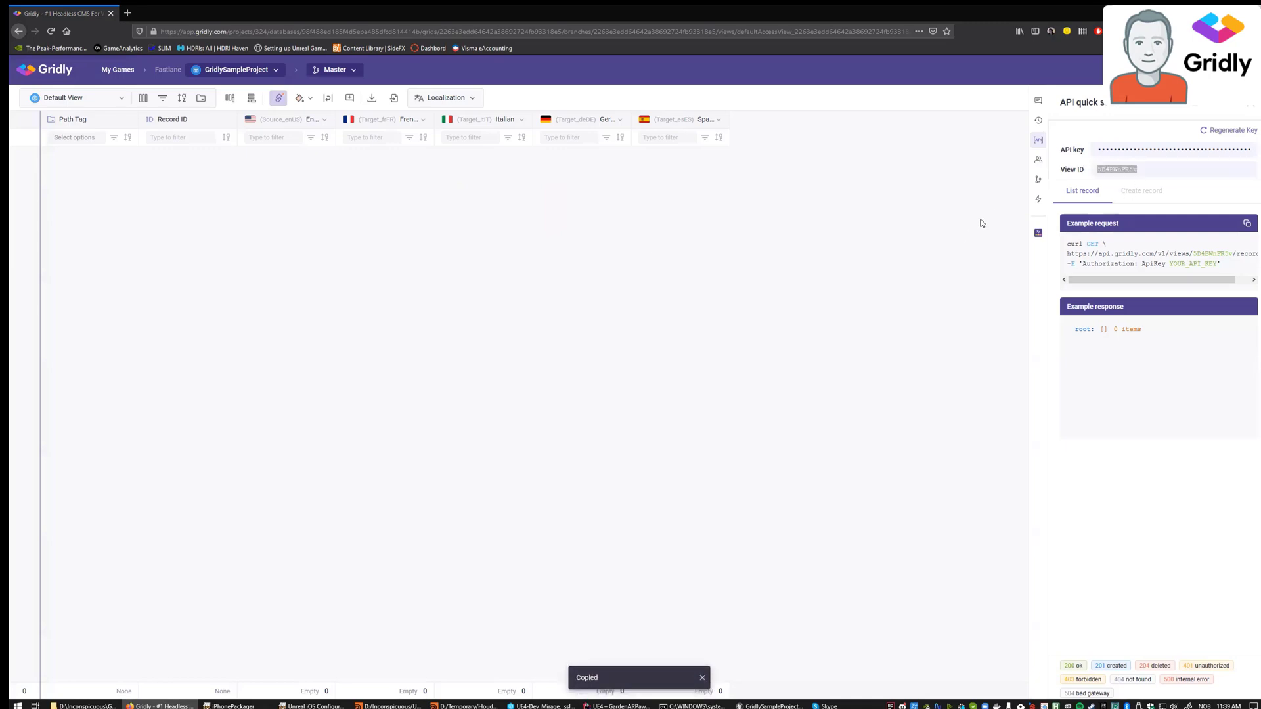
key(alt+Tab)
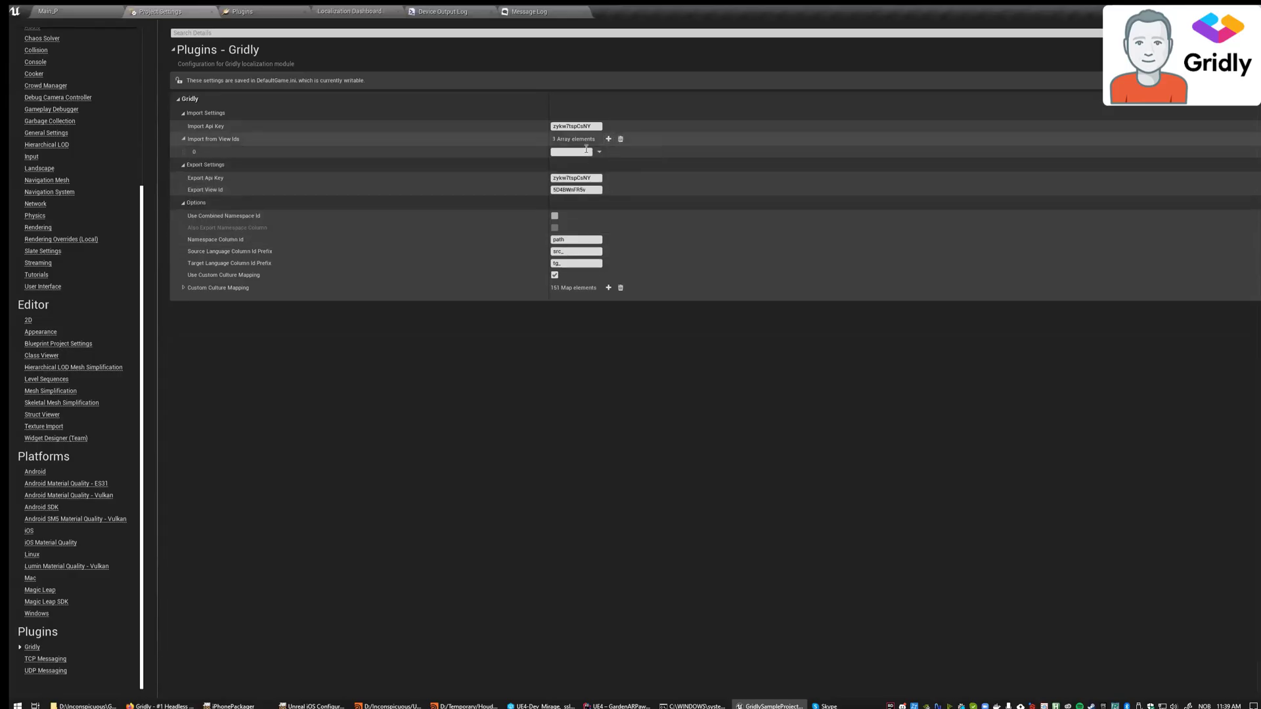
click(572, 152)
key(ctrl+v)
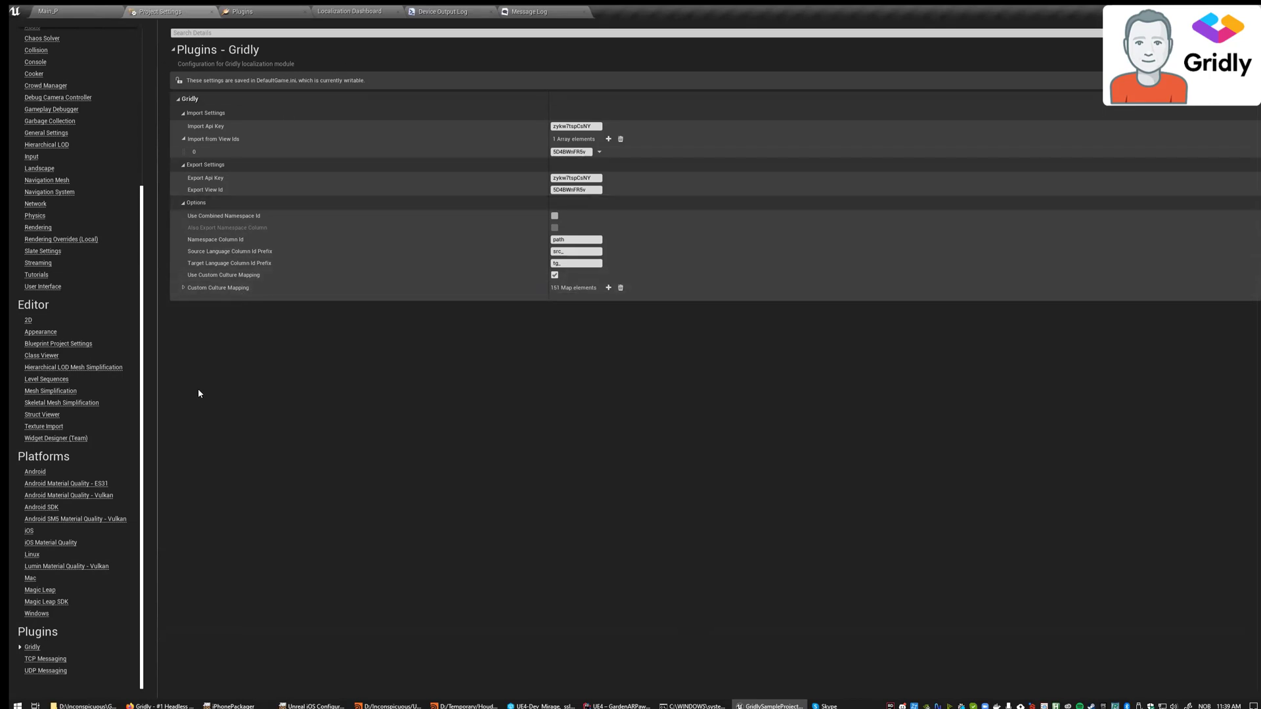
Switch the game preview's language to English, close the preview and open the Localization Dashboard.
click(349, 11)
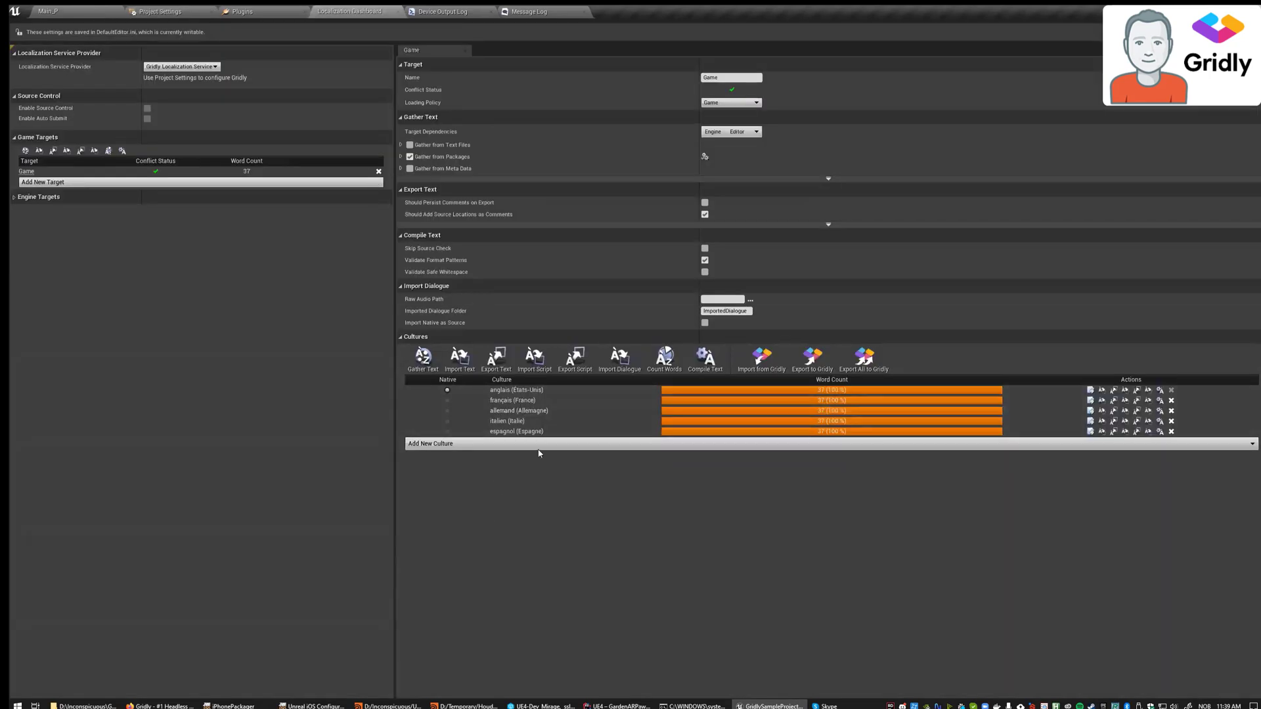
click(170, 11)
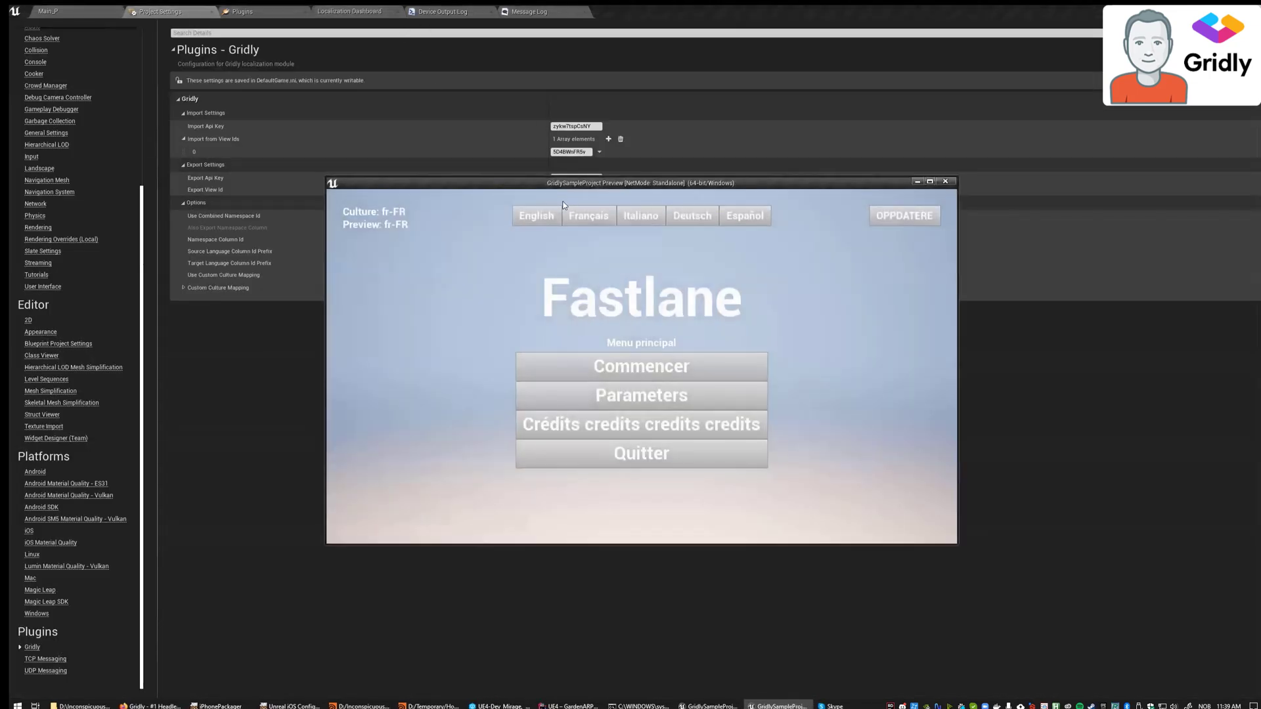
click(546, 221)
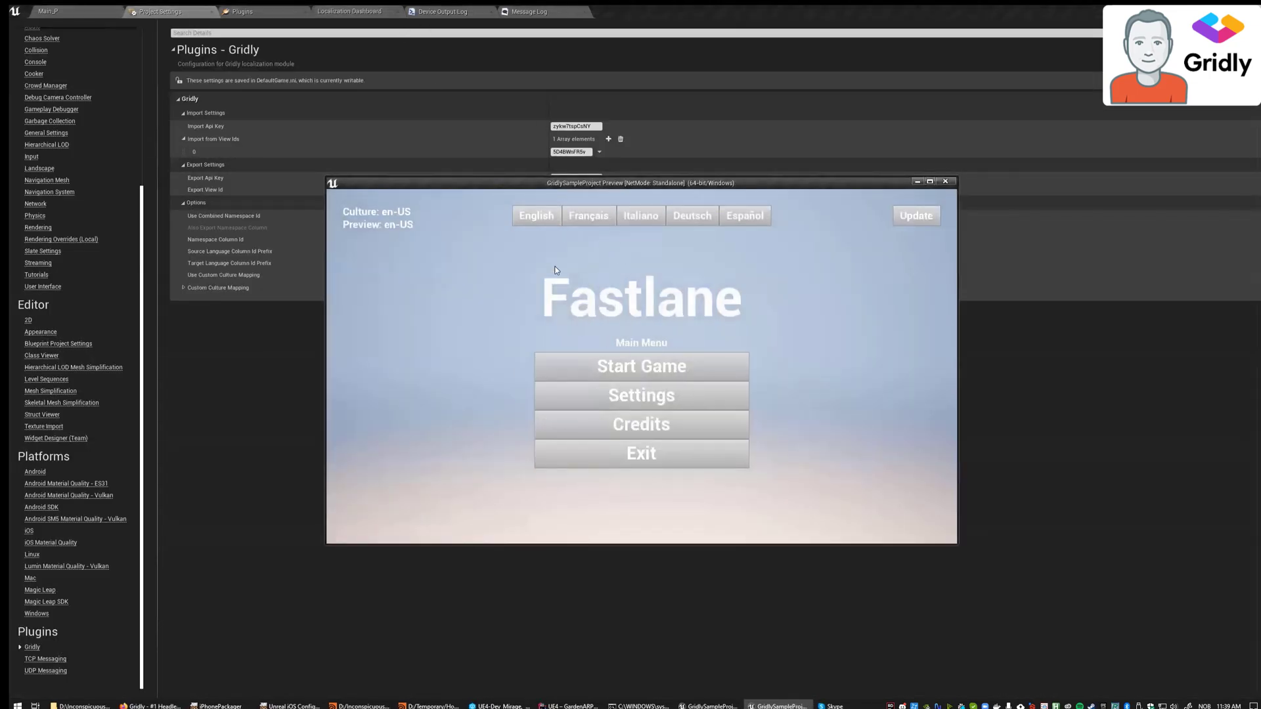
key(Escape)
click(349, 11)
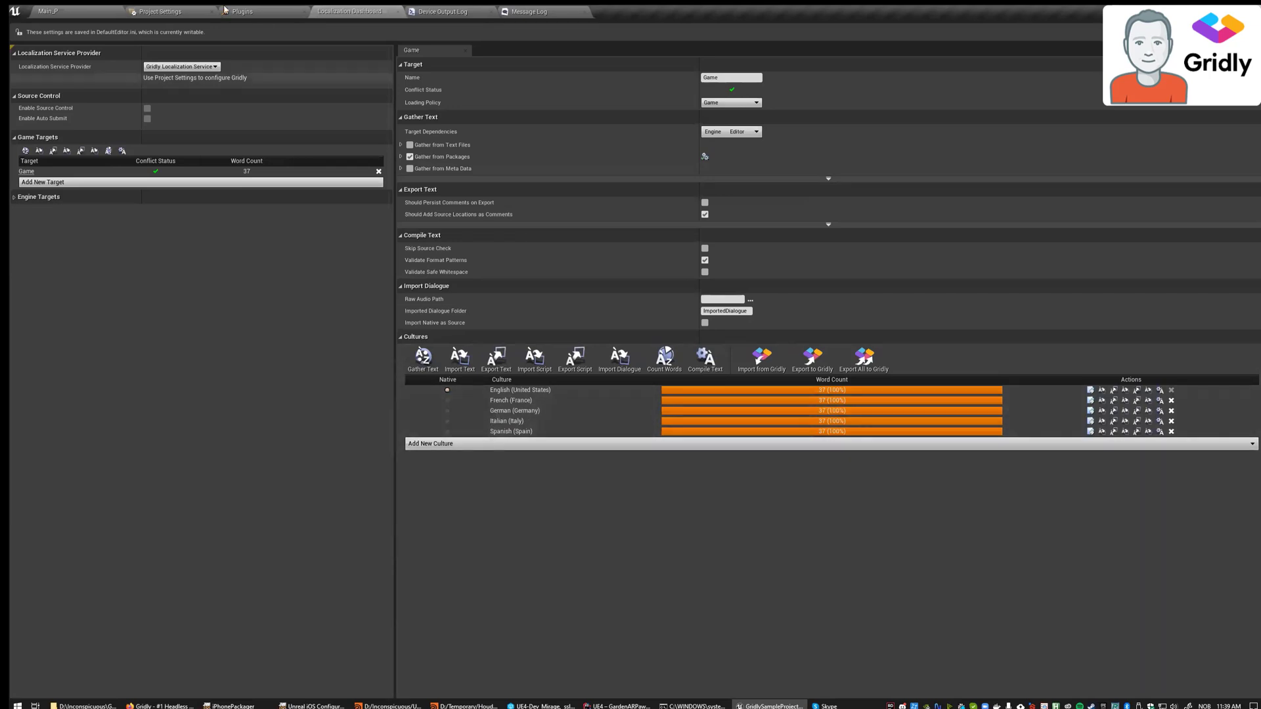
Expand the Game target's Gather from Packages options and return to the Gridly project settings.
click(440, 160)
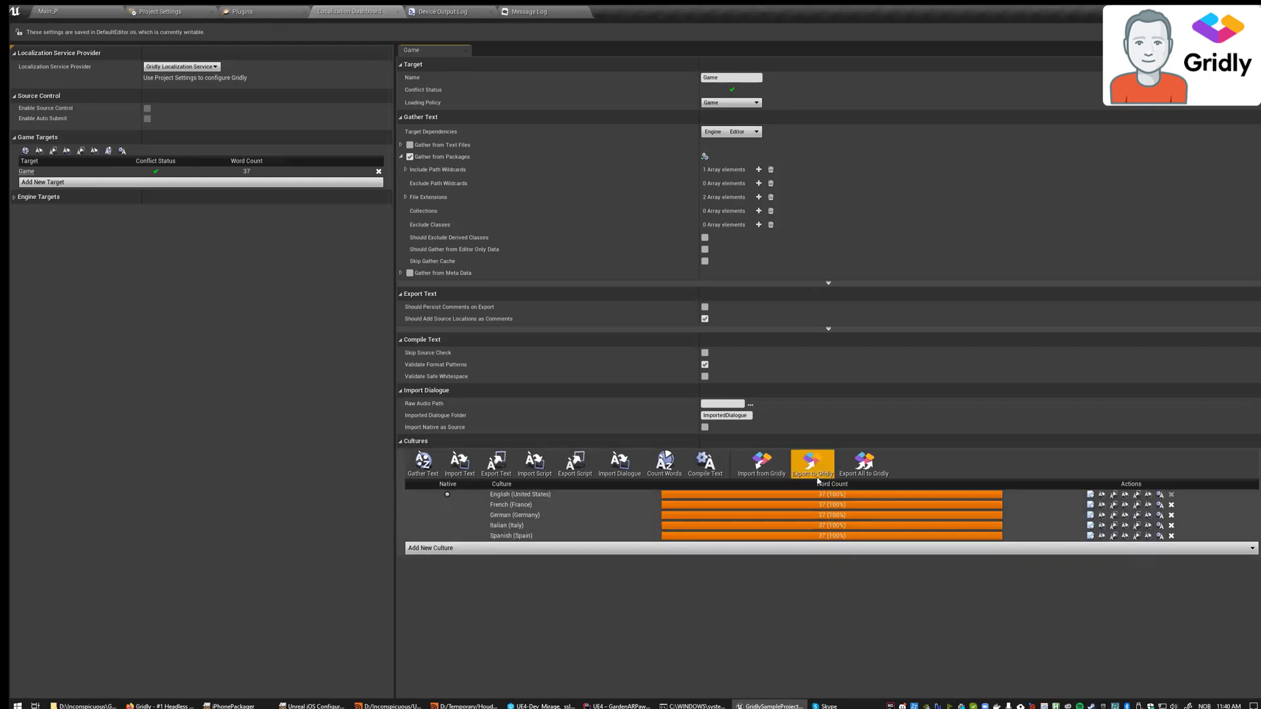
click(189, 10)
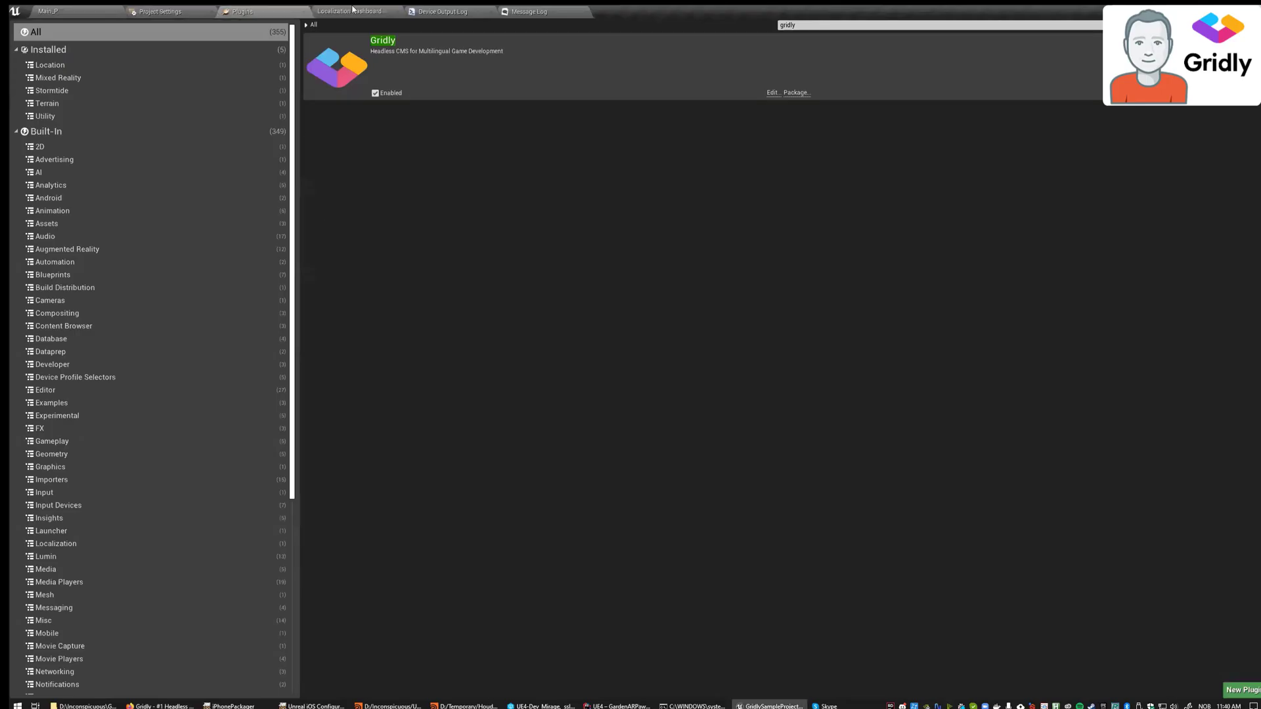
click(193, 9)
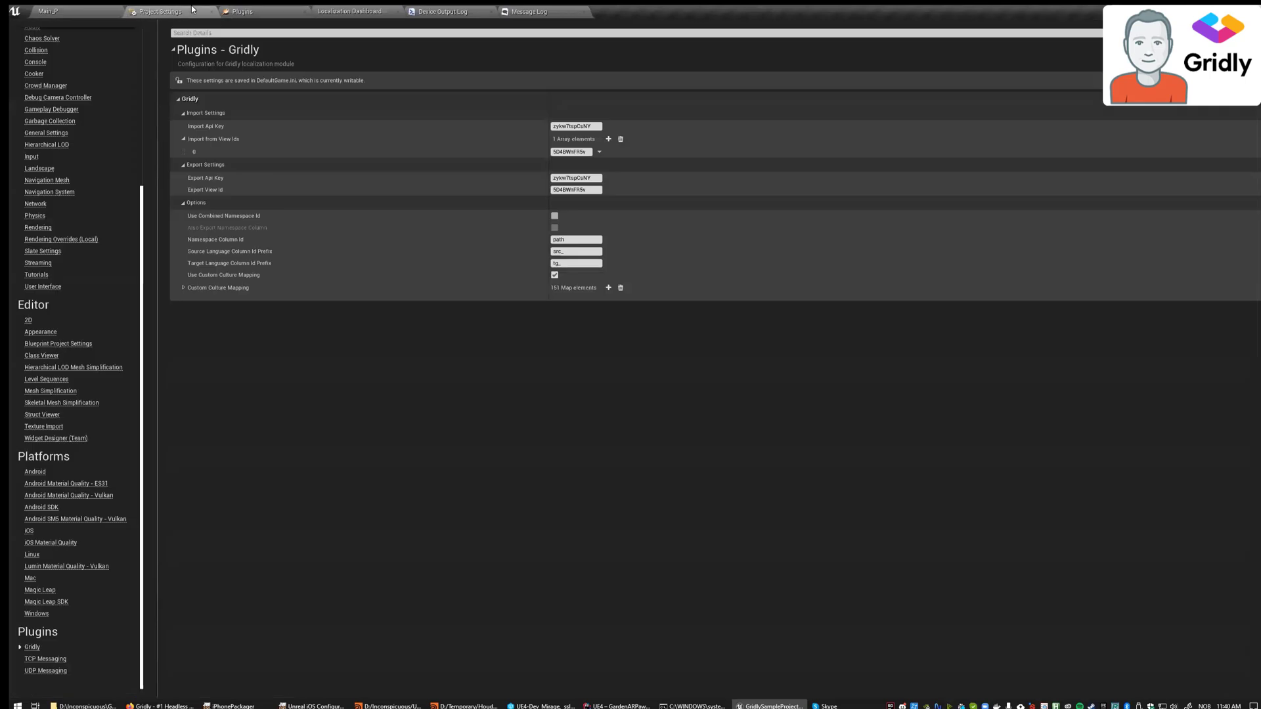
From the Localization Dashboard, export all Game target cultures to Gridly and check the exported strings in Gridly's GridlySampleProject grid.
click(324, 9)
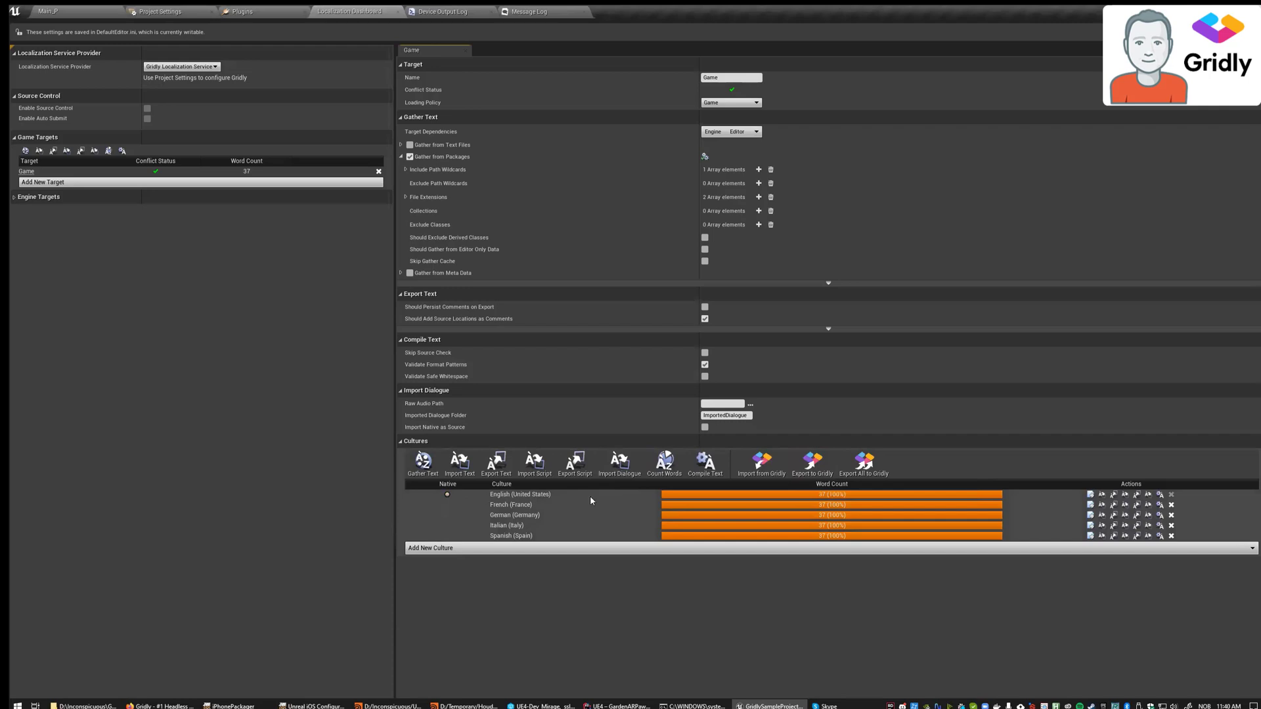
click(858, 466)
click(712, 385)
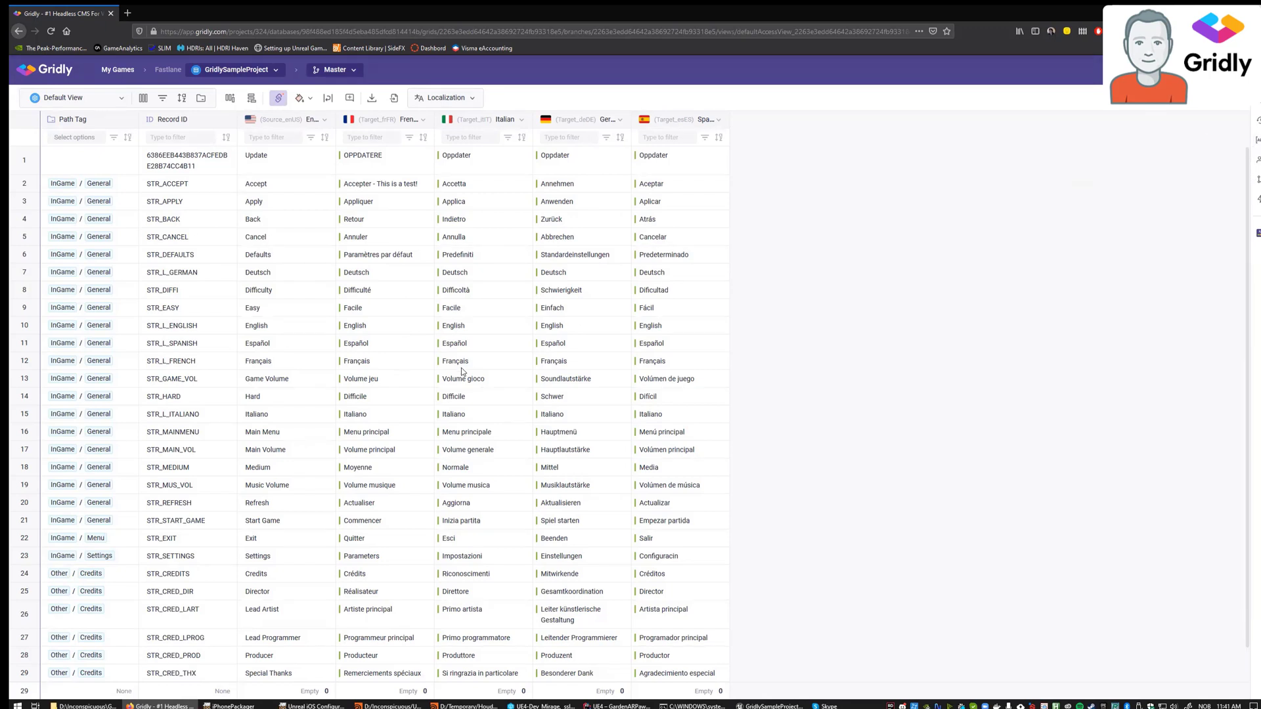
scroll(299, 268, down, 1)
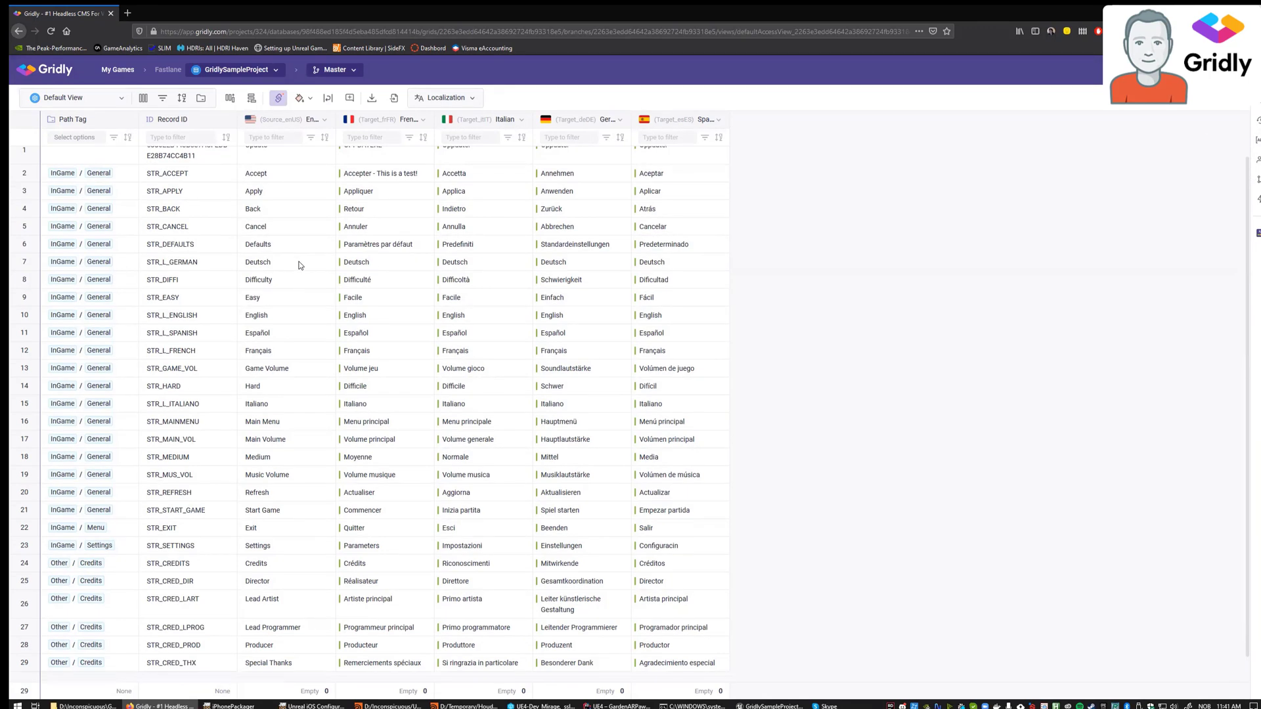
scroll(282, 314, up, 1)
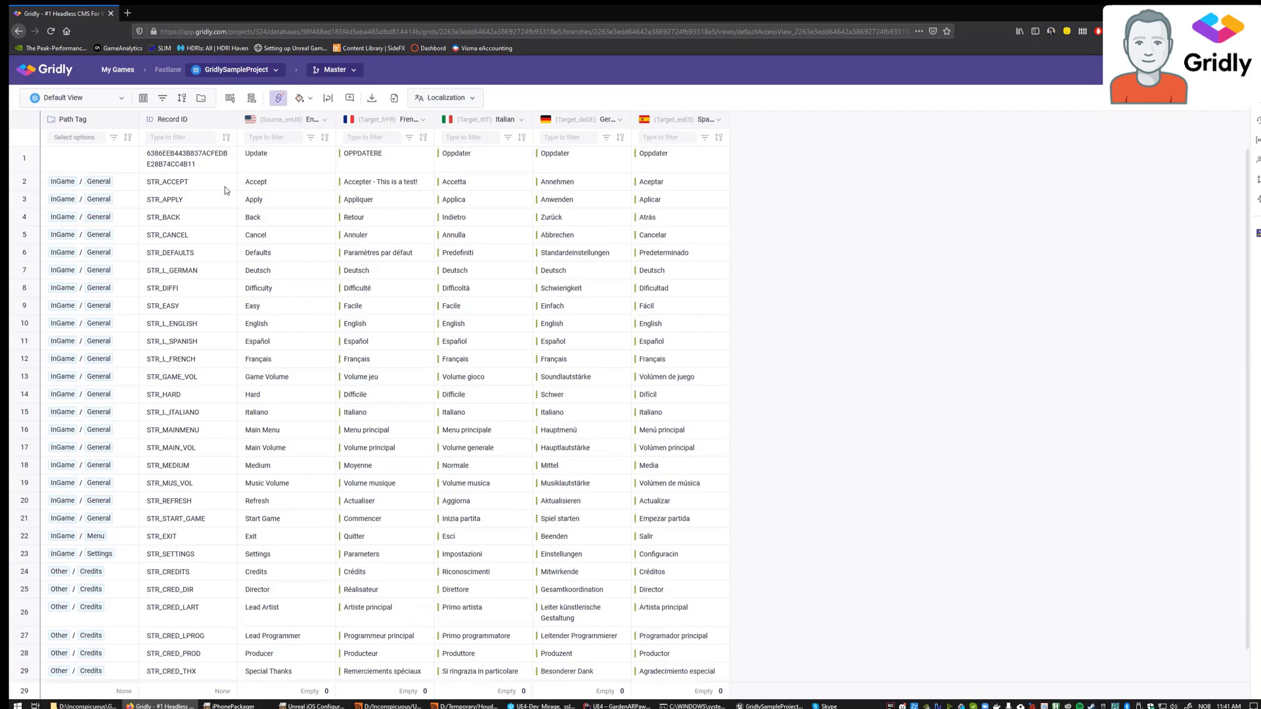
Return to the Main_P level in Unreal Editor, start the game preview and widen the viewport by narrowing Place Actors.
key(alt+Tab)
click(213, 10)
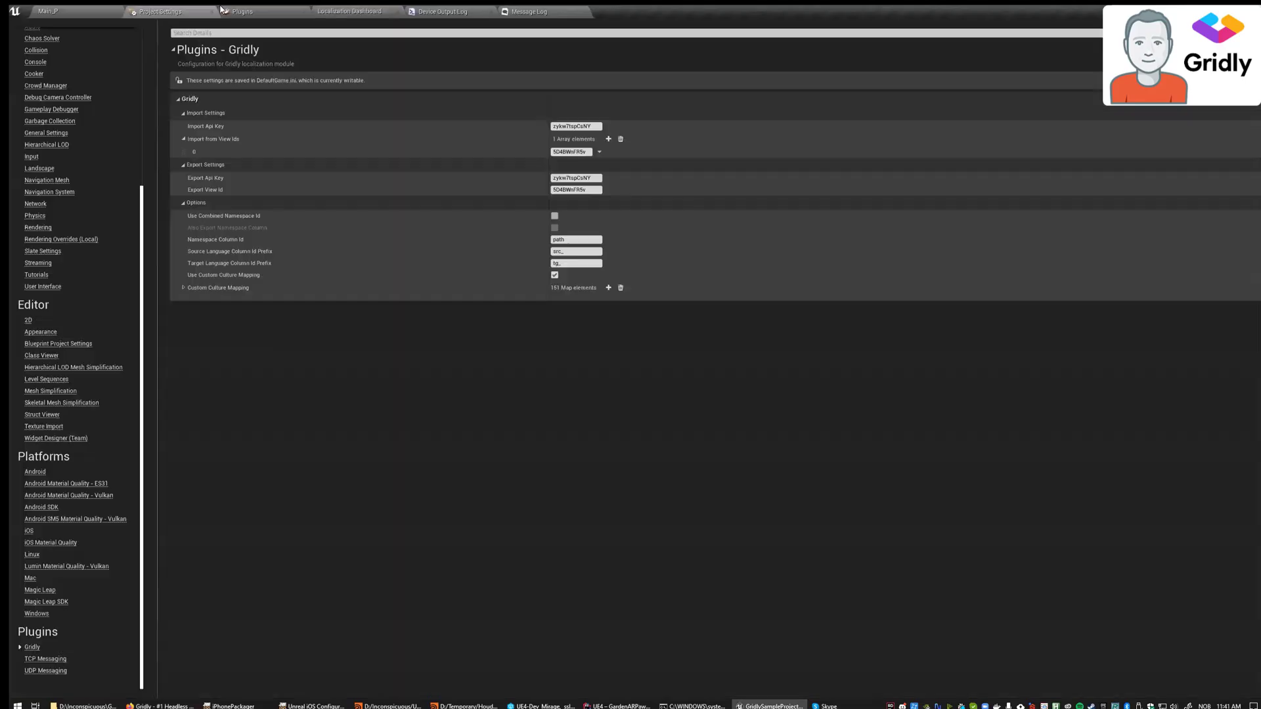
click(84, 9)
key(alt+p)
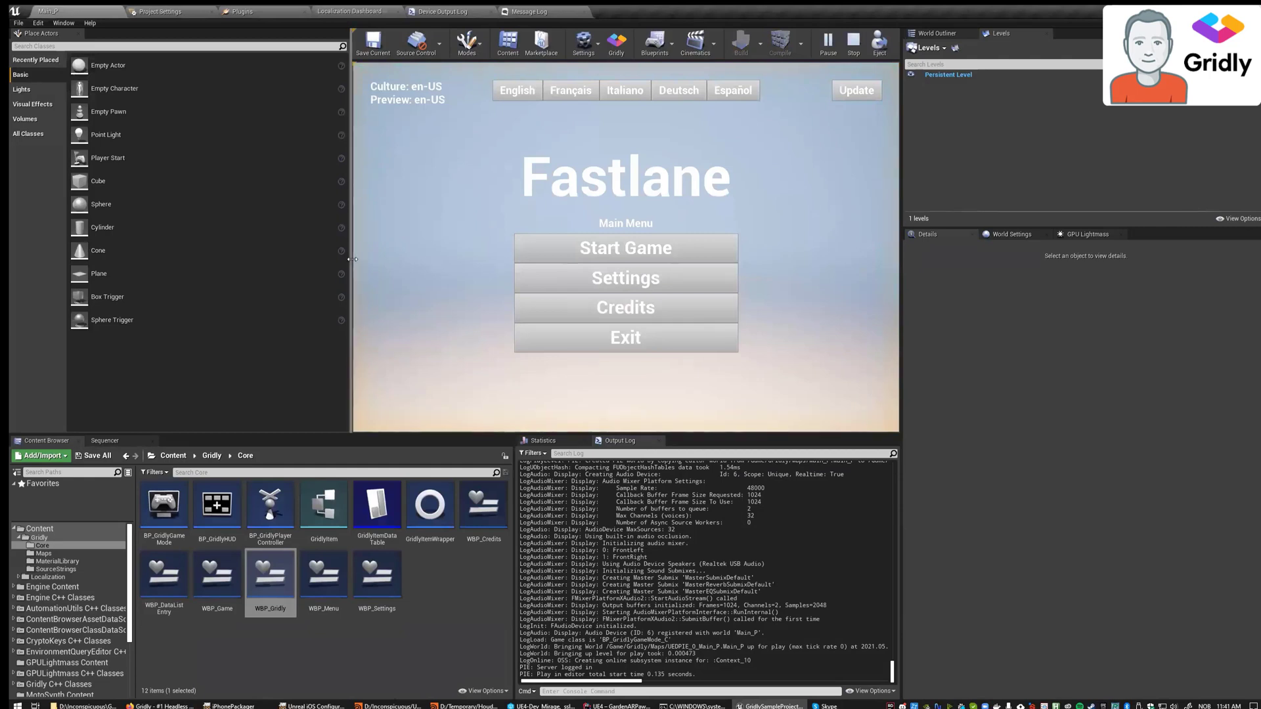
drag(352, 262, 253, 269)
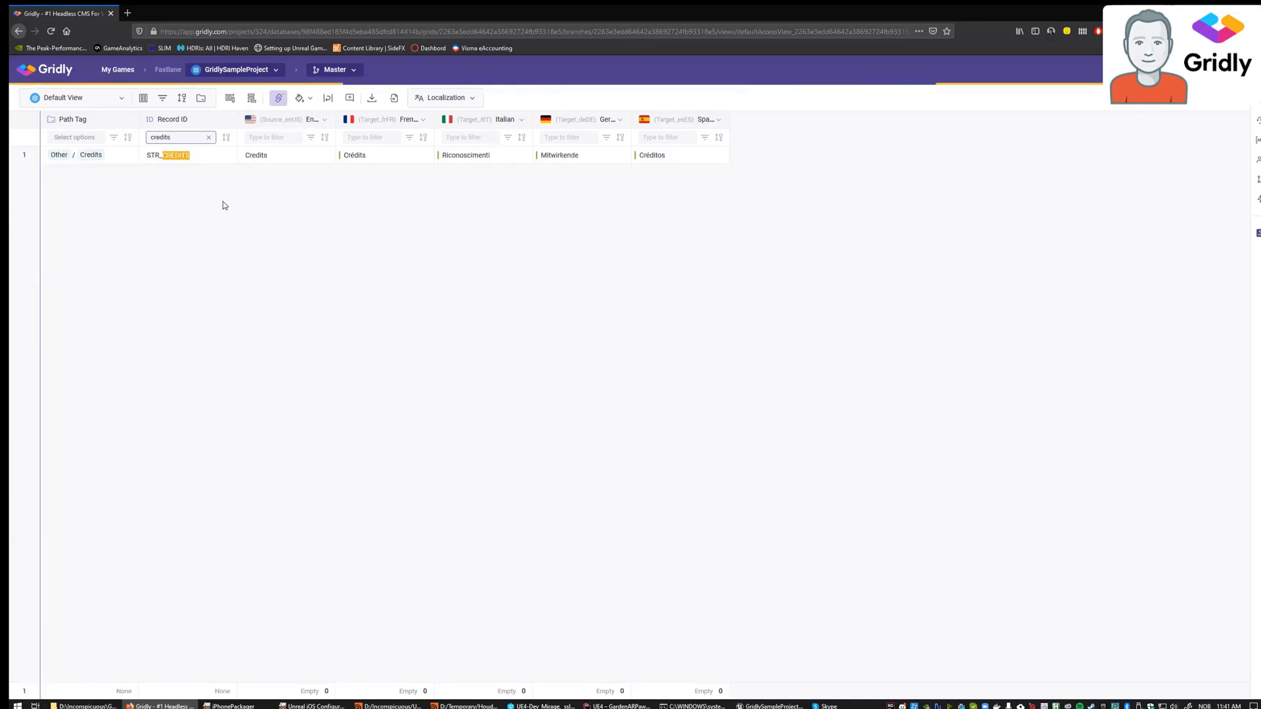
Change STR_CREDITS's French translation in Gridly to "Crédits credits credits" and update the French game preview's texts in Unreal Editor.
click(359, 159)
double_click(359, 159)
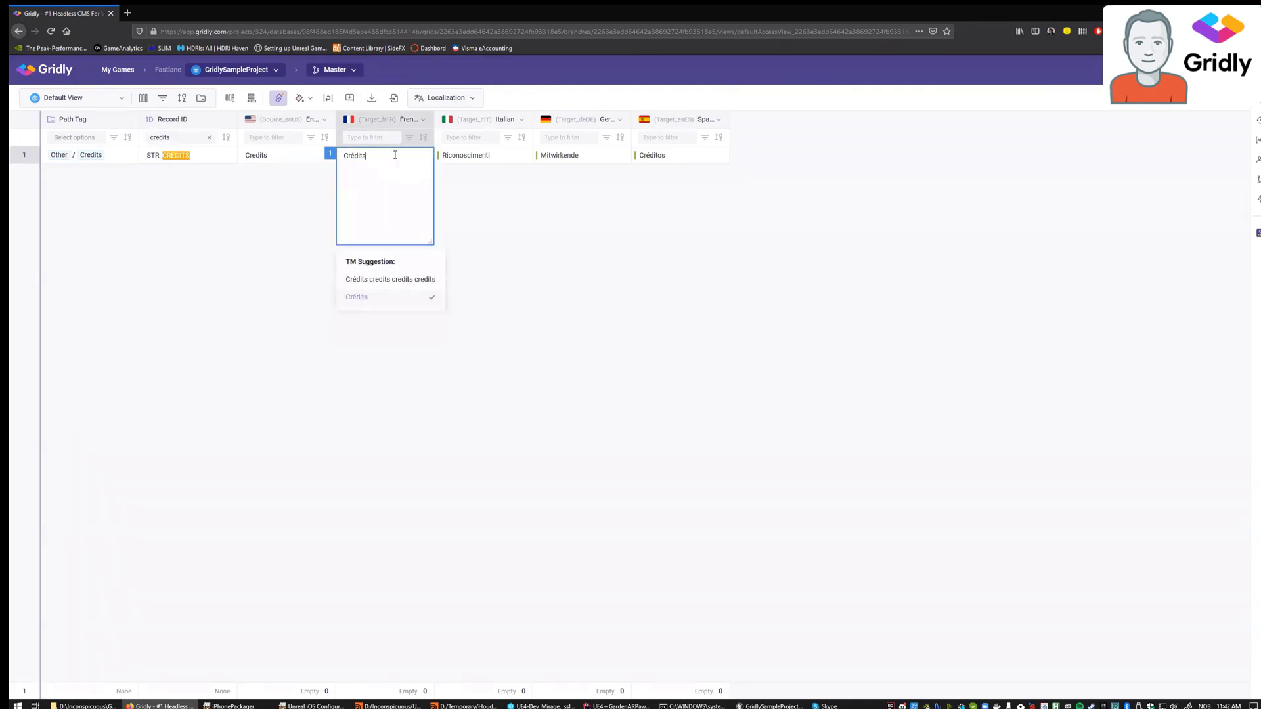
text(credits cr)
key(Return)
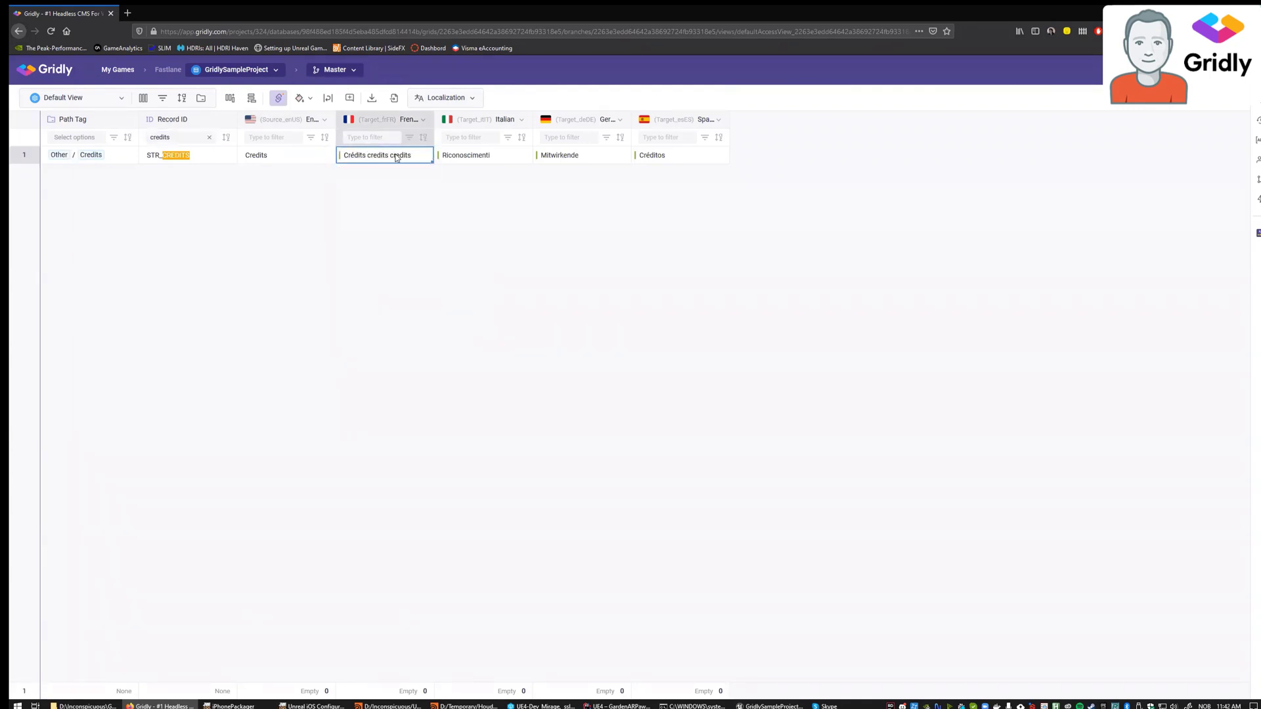
key(alt+Tab)
click(866, 95)
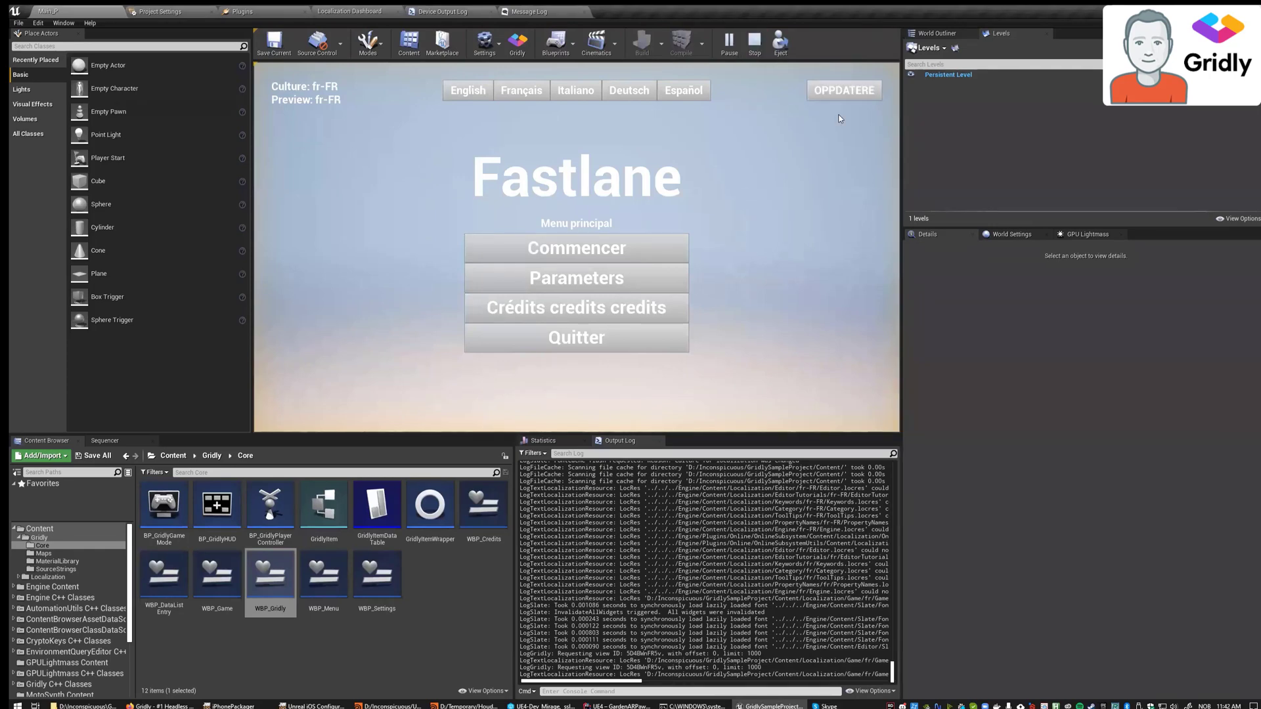
Stop the game preview, open the WBP_Gridly widget blueprint docked with the main editor tabs, and show its event graph.
click(754, 42)
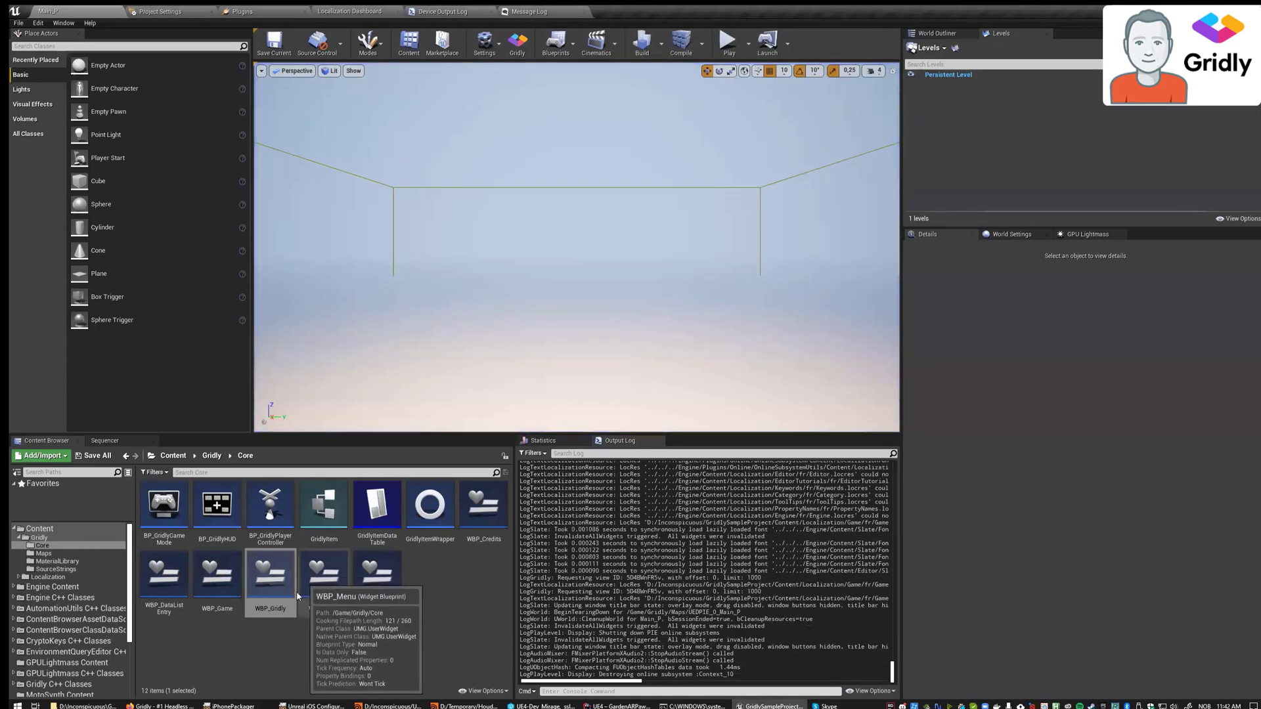
double_click(283, 583)
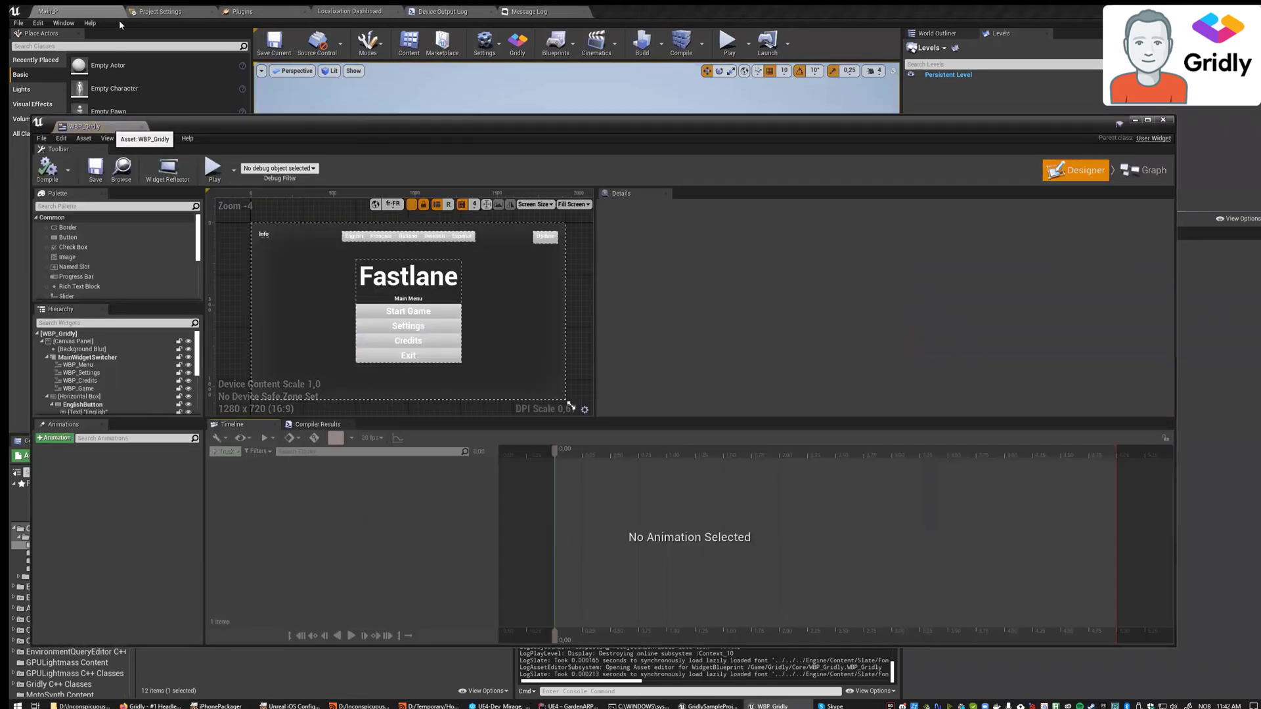
drag(92, 127, 72, 11)
click(1235, 52)
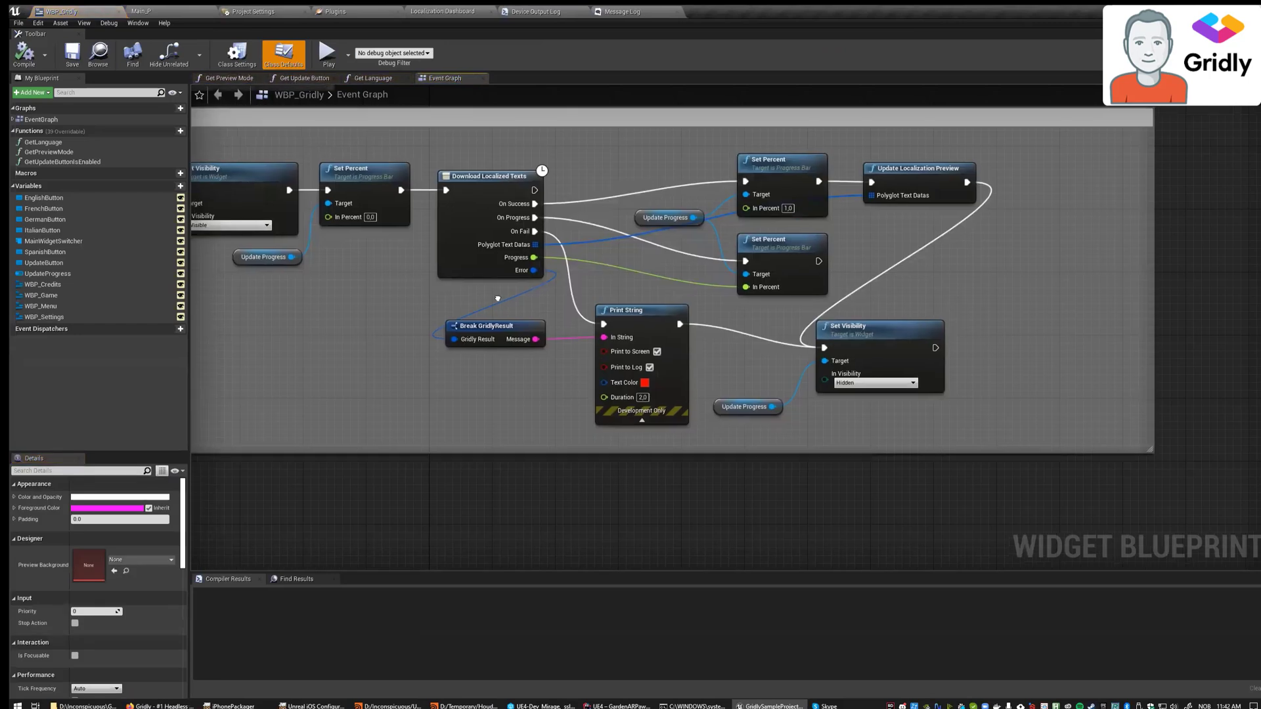
Examine the event graph's "Update localization preview" section and select its Update Localization Preview node that takes Polyglot Text Datas.
right_drag(649, 349, 718, 453)
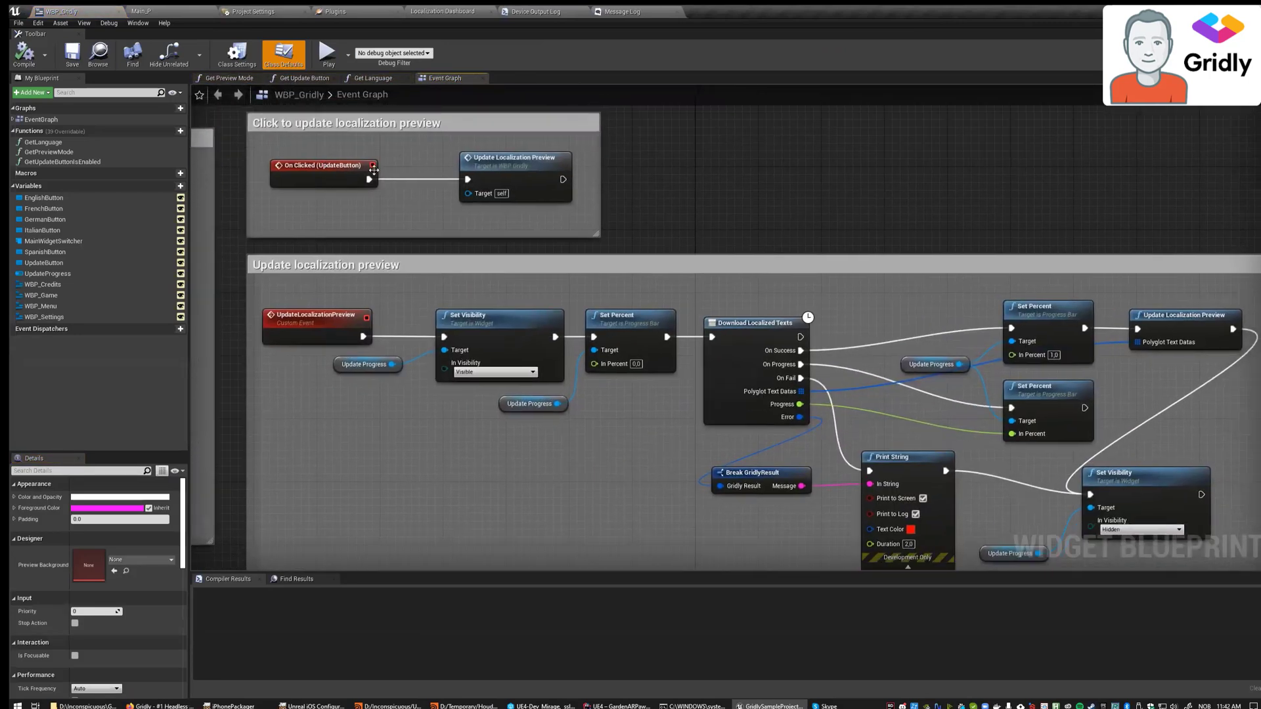
right_drag(407, 330, 262, 299)
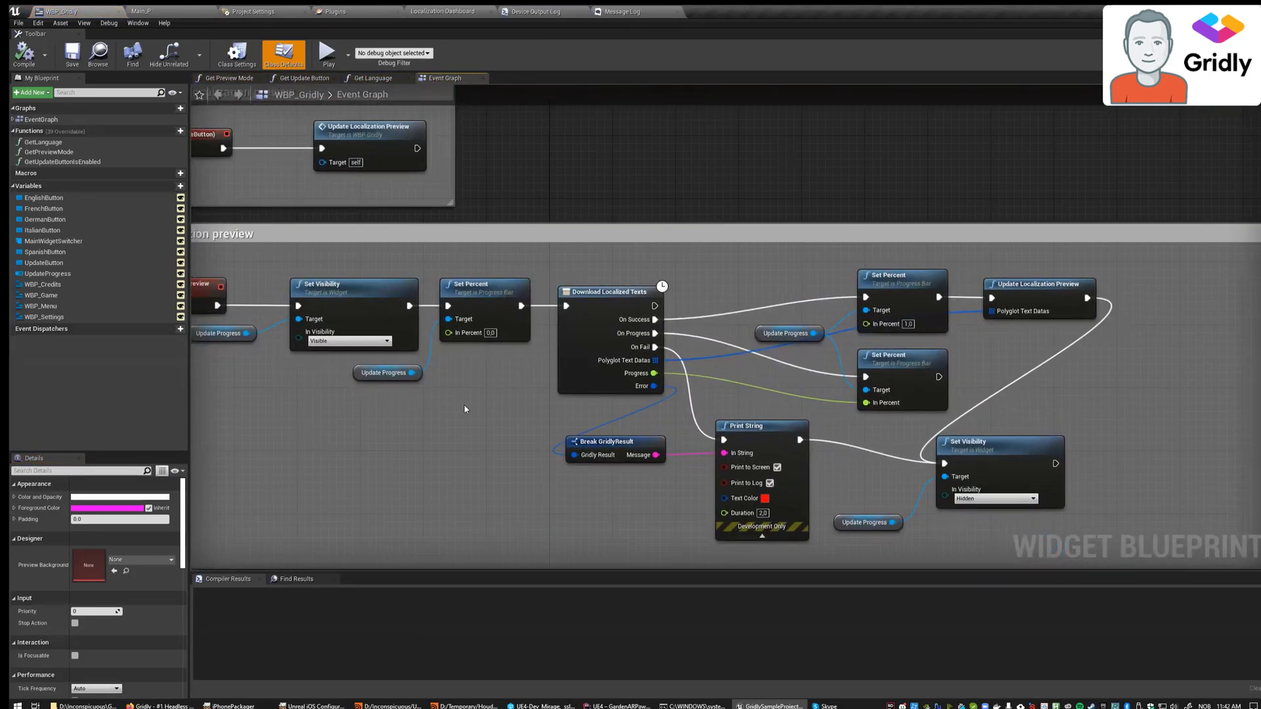
right_drag(641, 321, 492, 287)
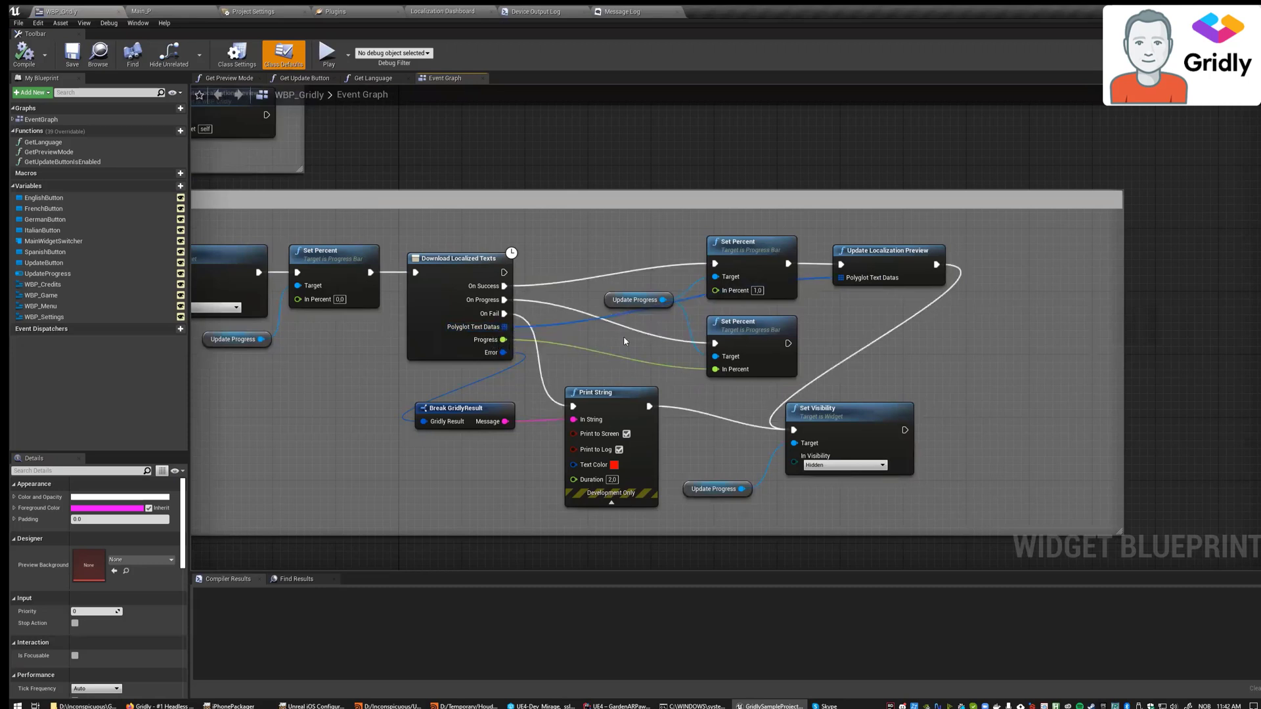
drag(831, 235, 956, 312)
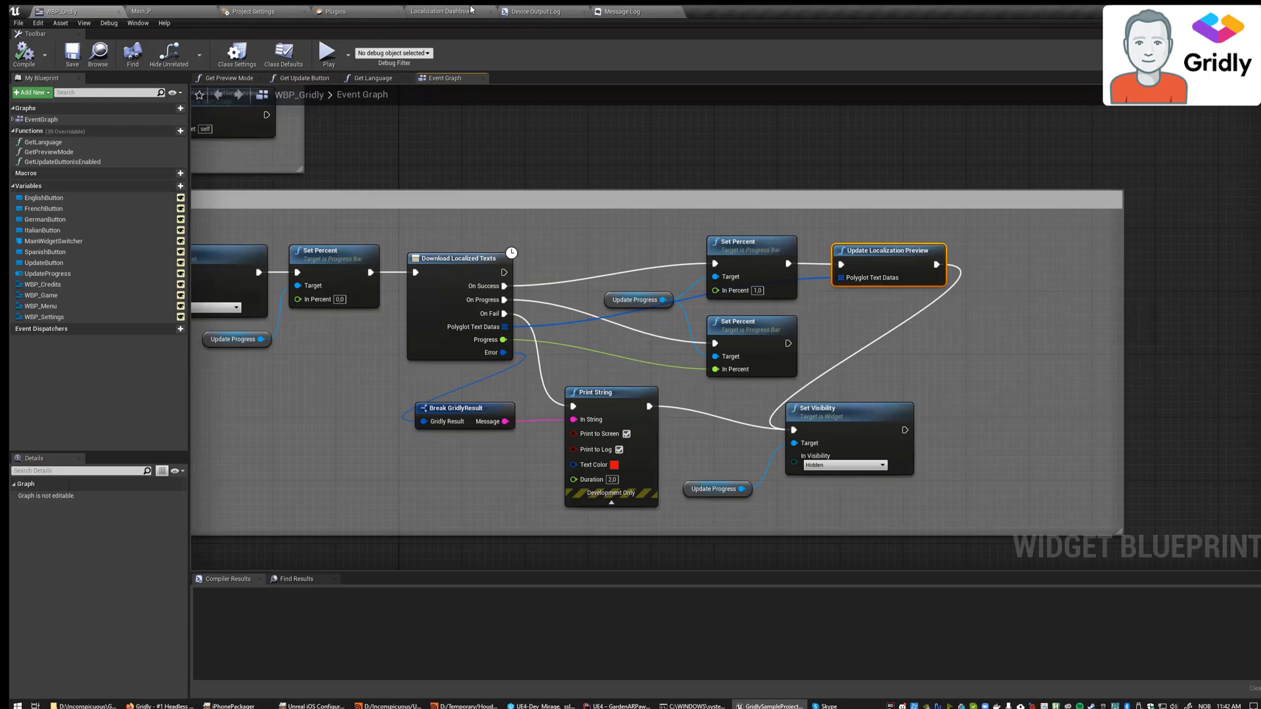
Play the Main_P level, switch the game preview's language to Italian, update its texts from Gridly and end the preview.
click(279, 9)
click(141, 11)
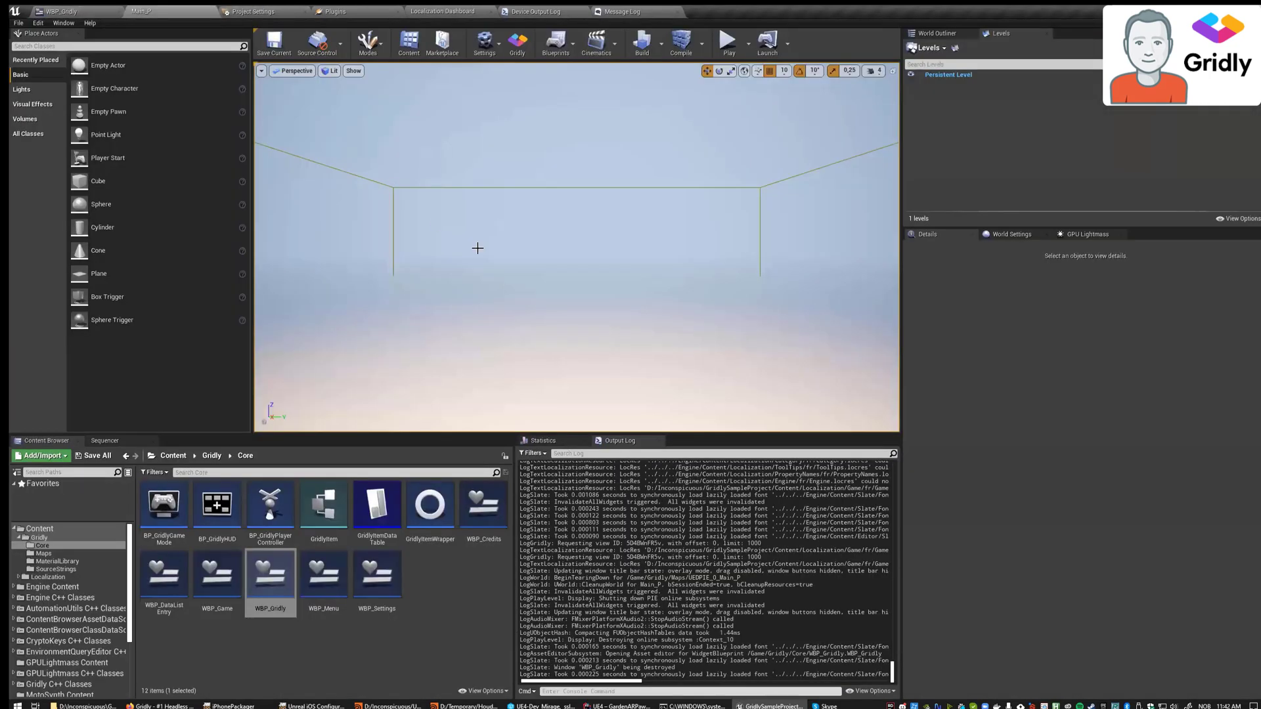
click(730, 42)
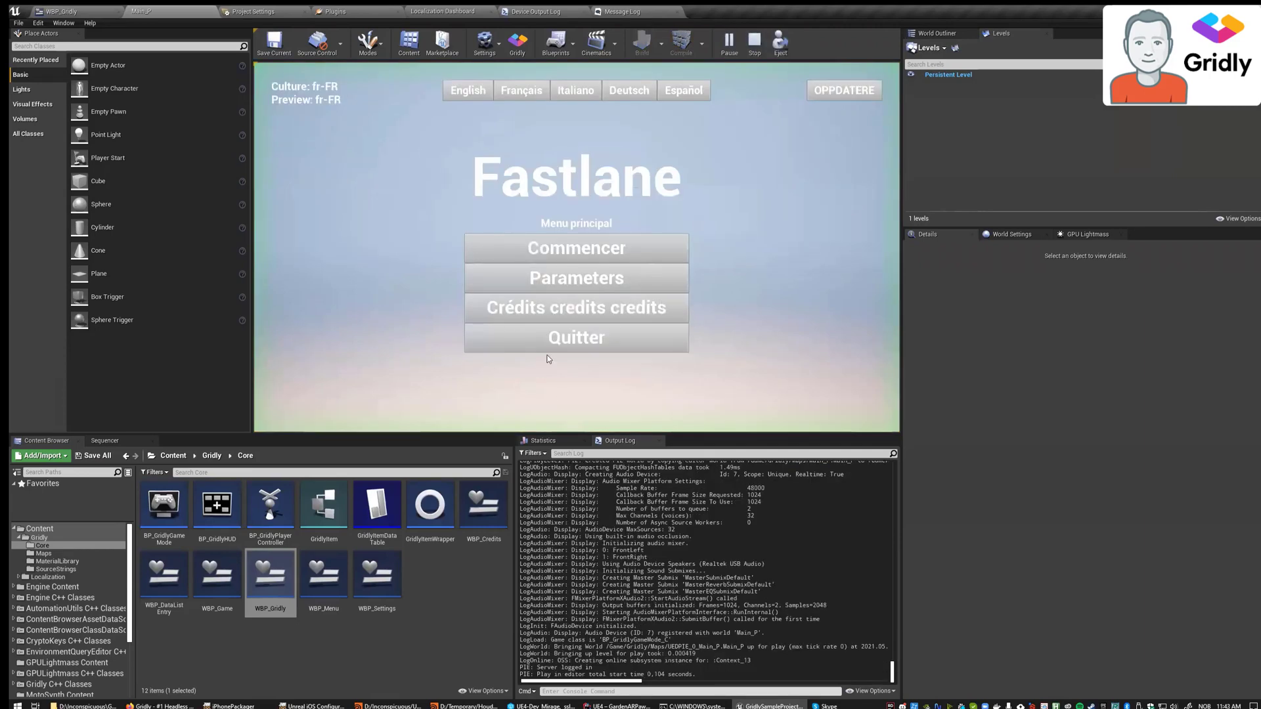
click(577, 90)
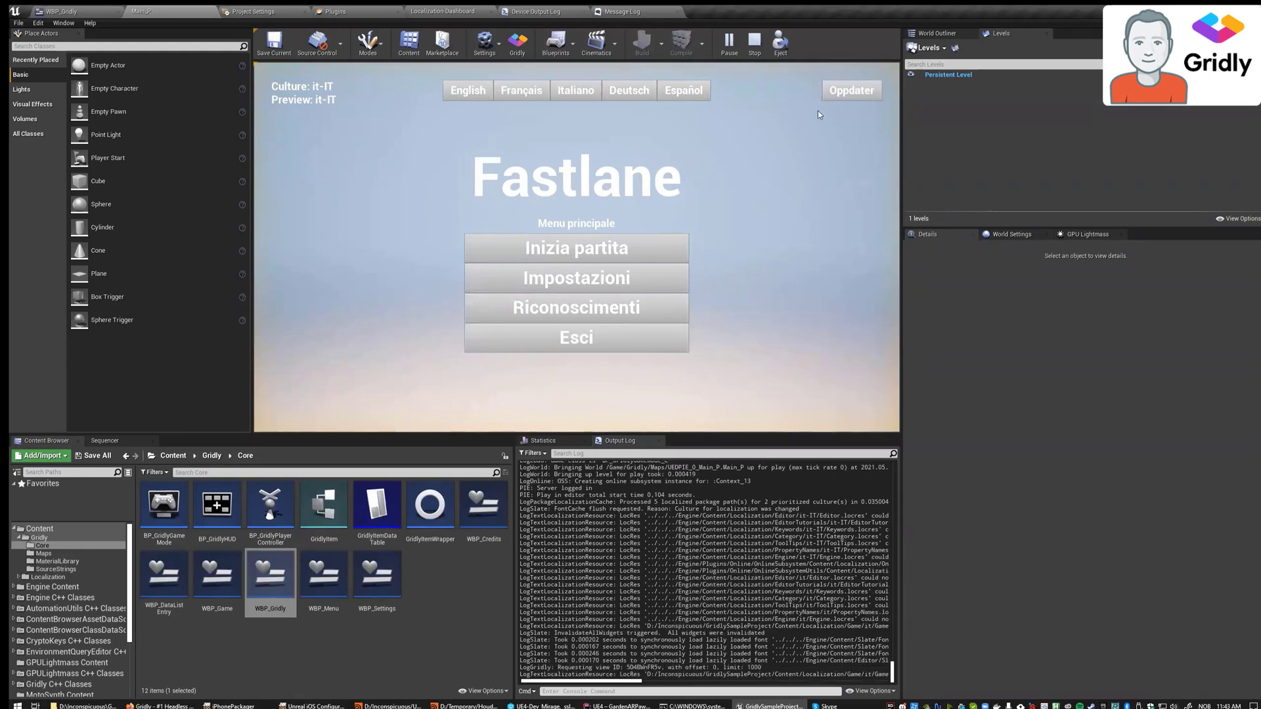
click(468, 90)
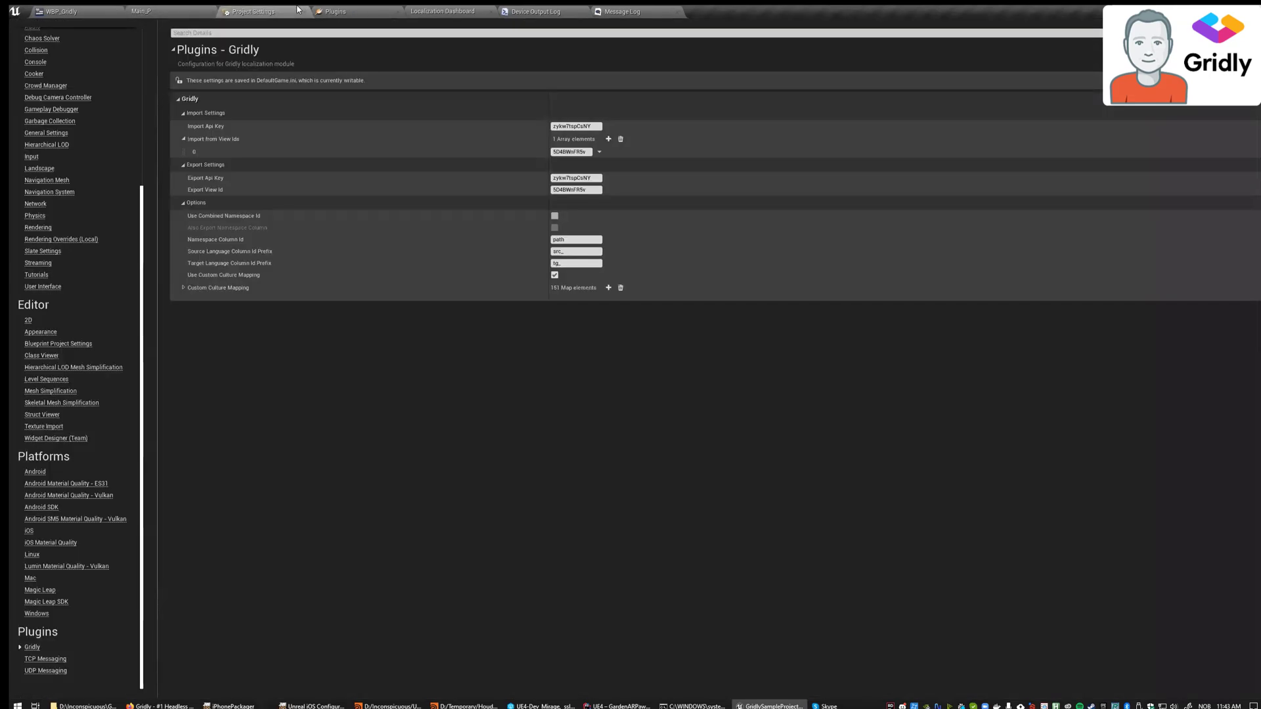
Open the GridlyItemDataTable data table and the GridlyItem structure from the Gridly project's Core content folder.
click(456, 10)
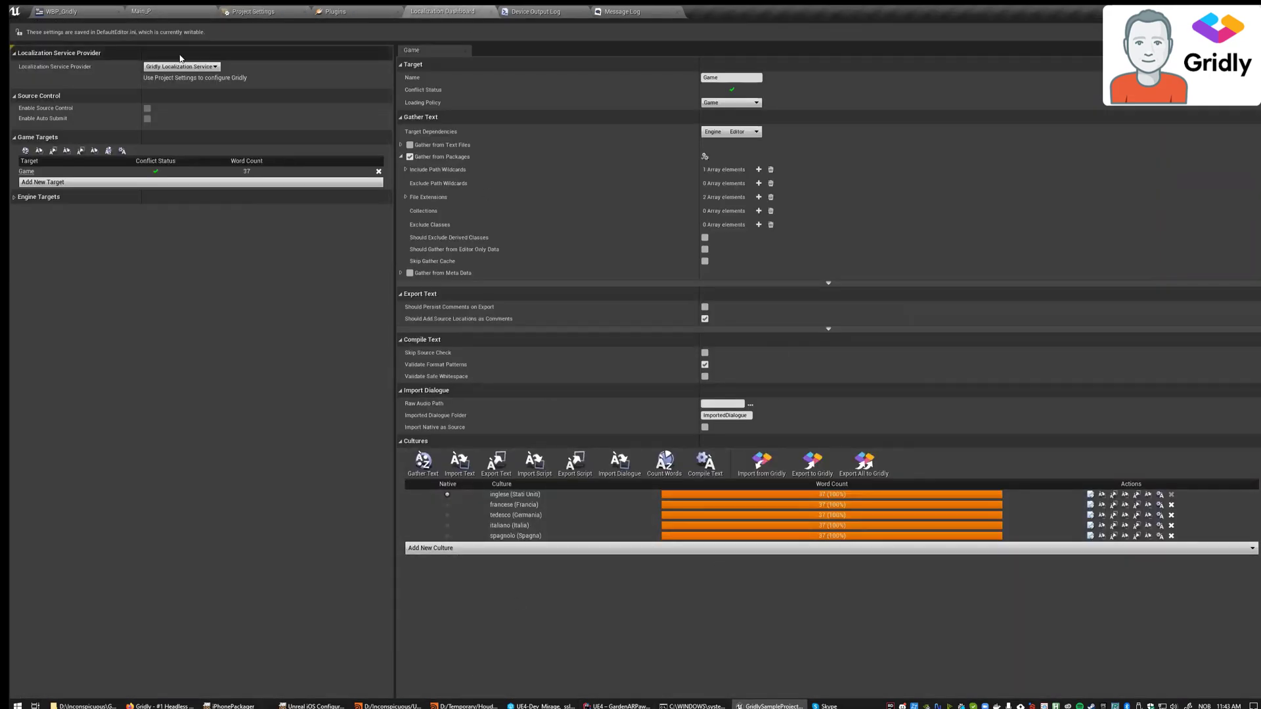
click(141, 11)
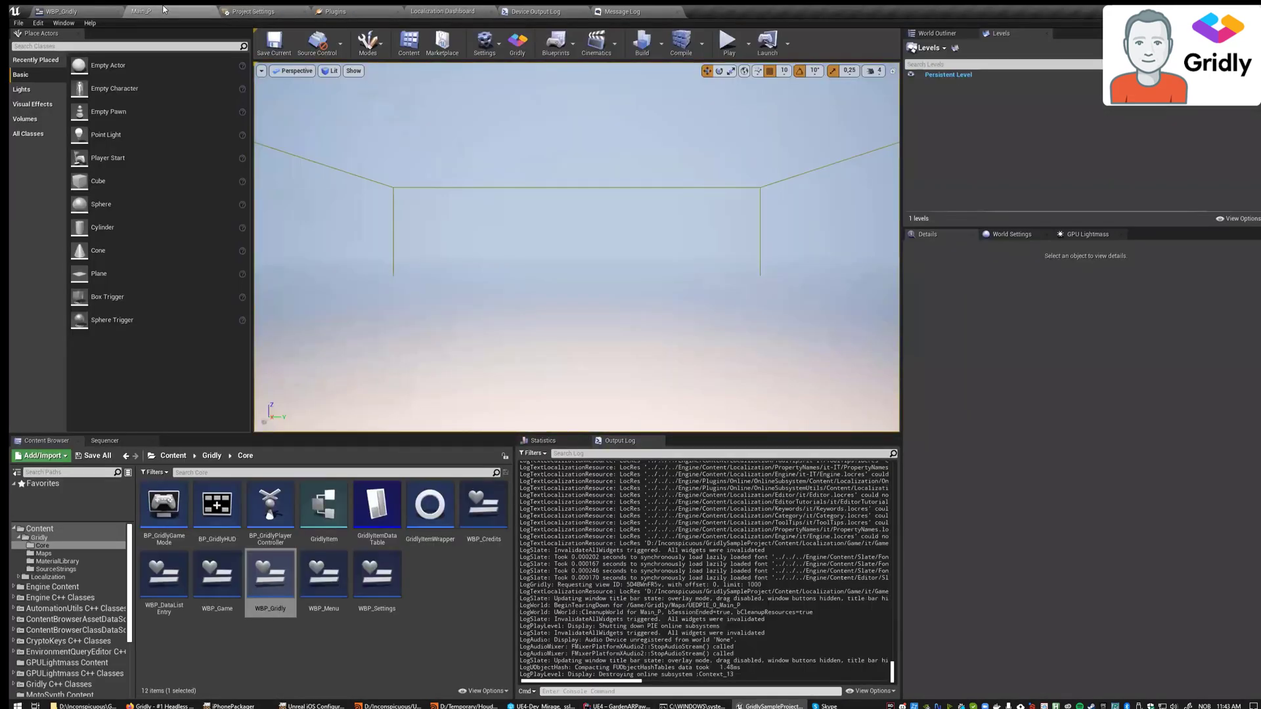
click(58, 561)
click(44, 554)
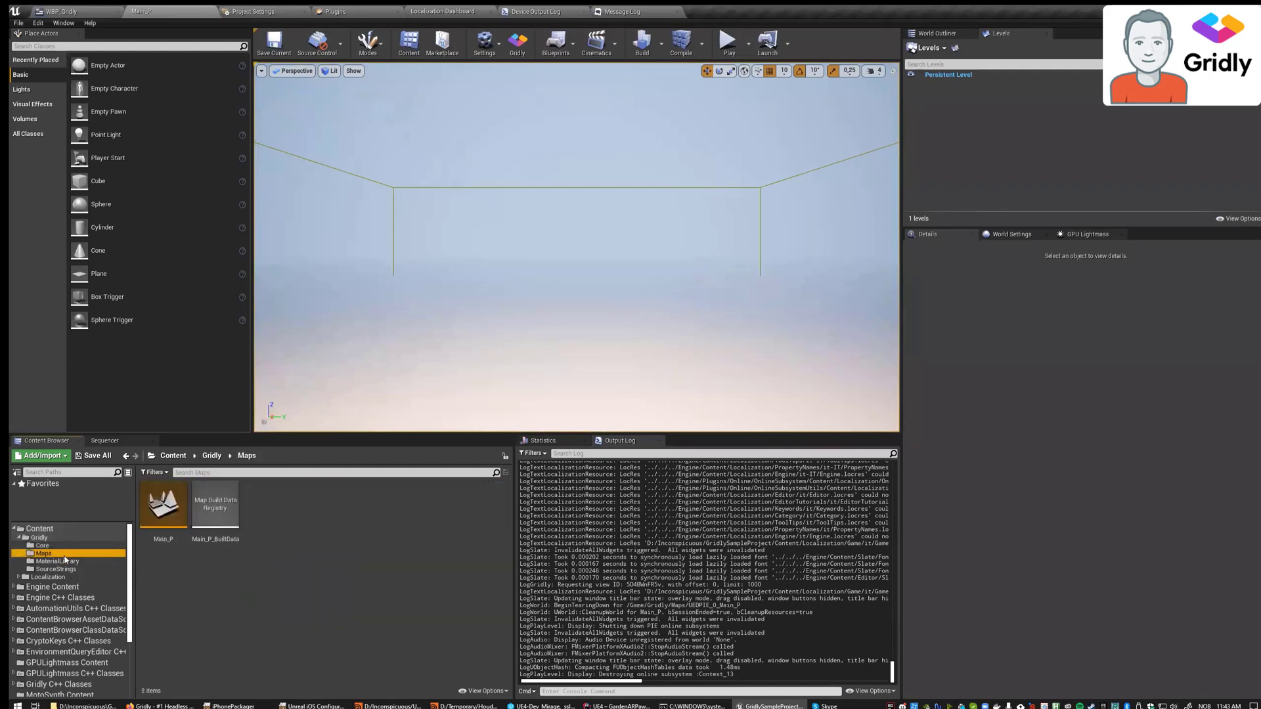
click(58, 569)
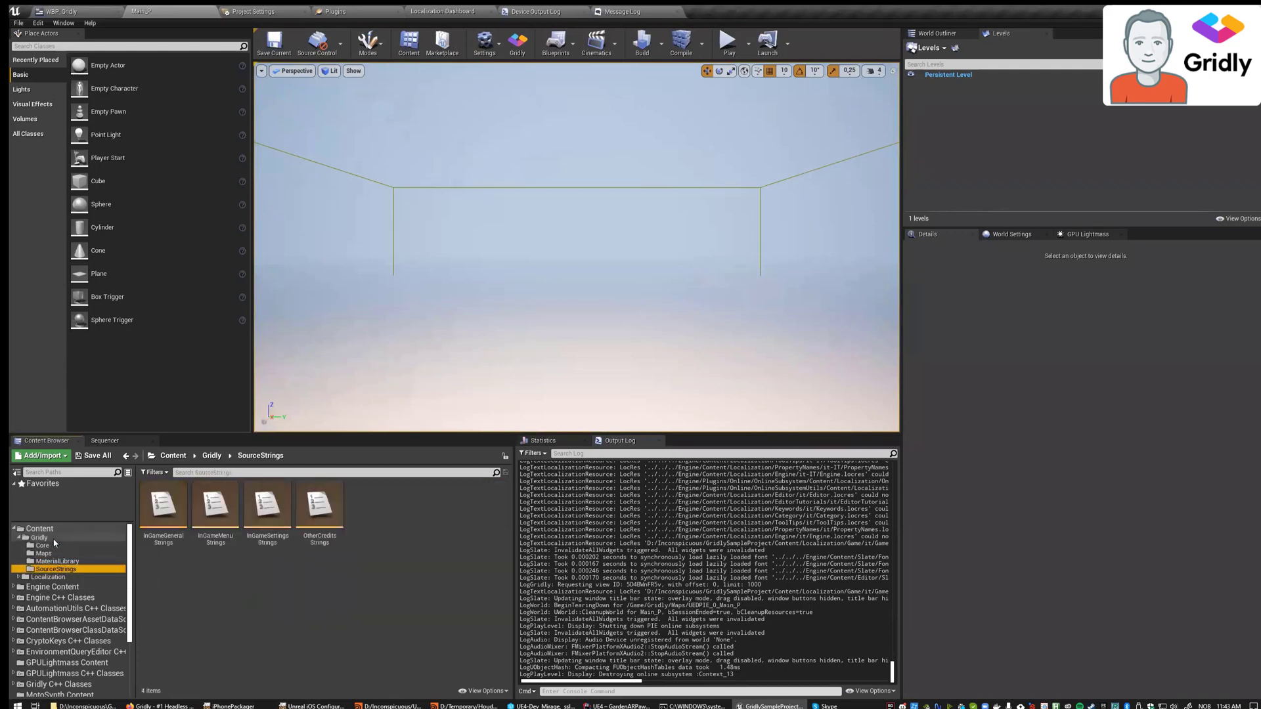
click(54, 540)
double_click(163, 502)
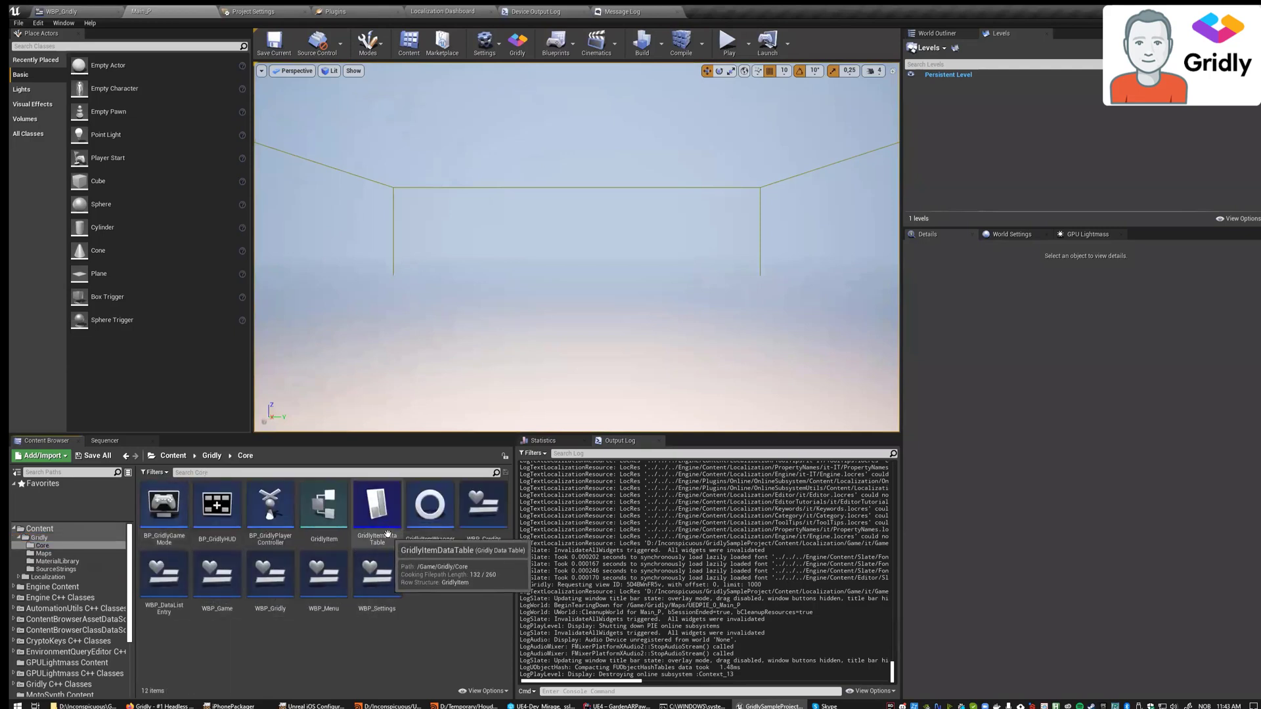
double_click(378, 507)
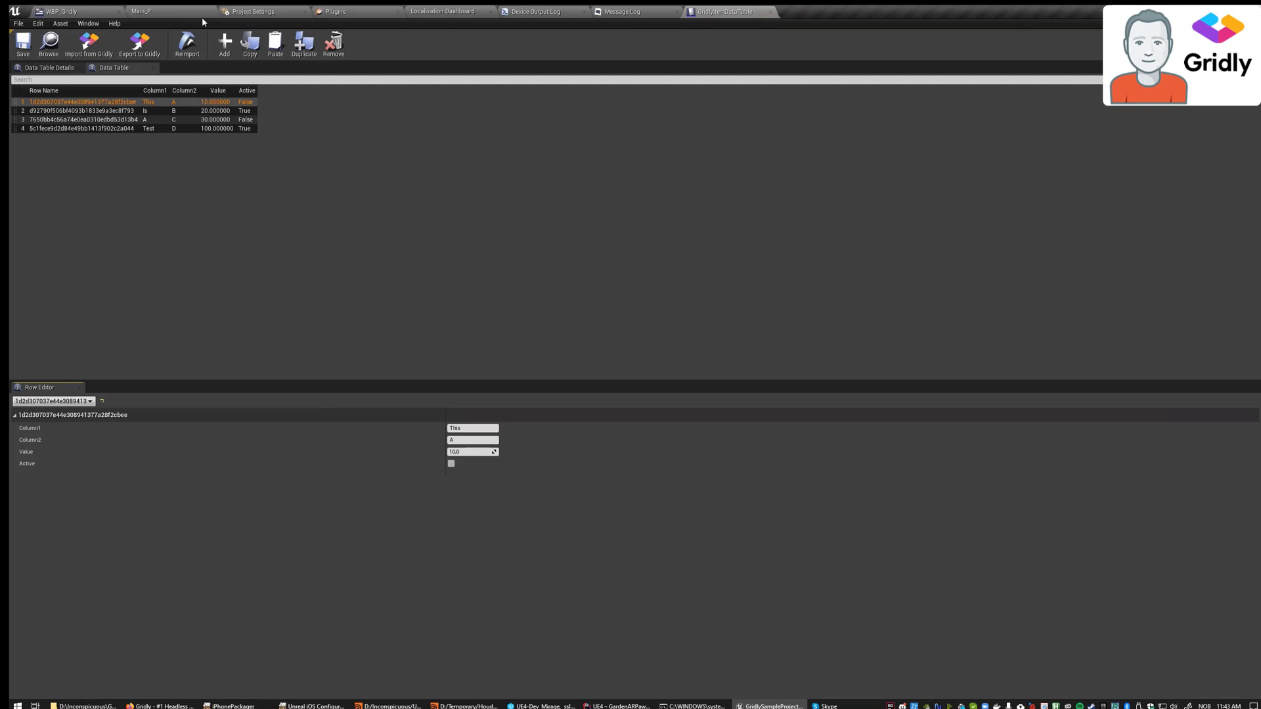
click(202, 14)
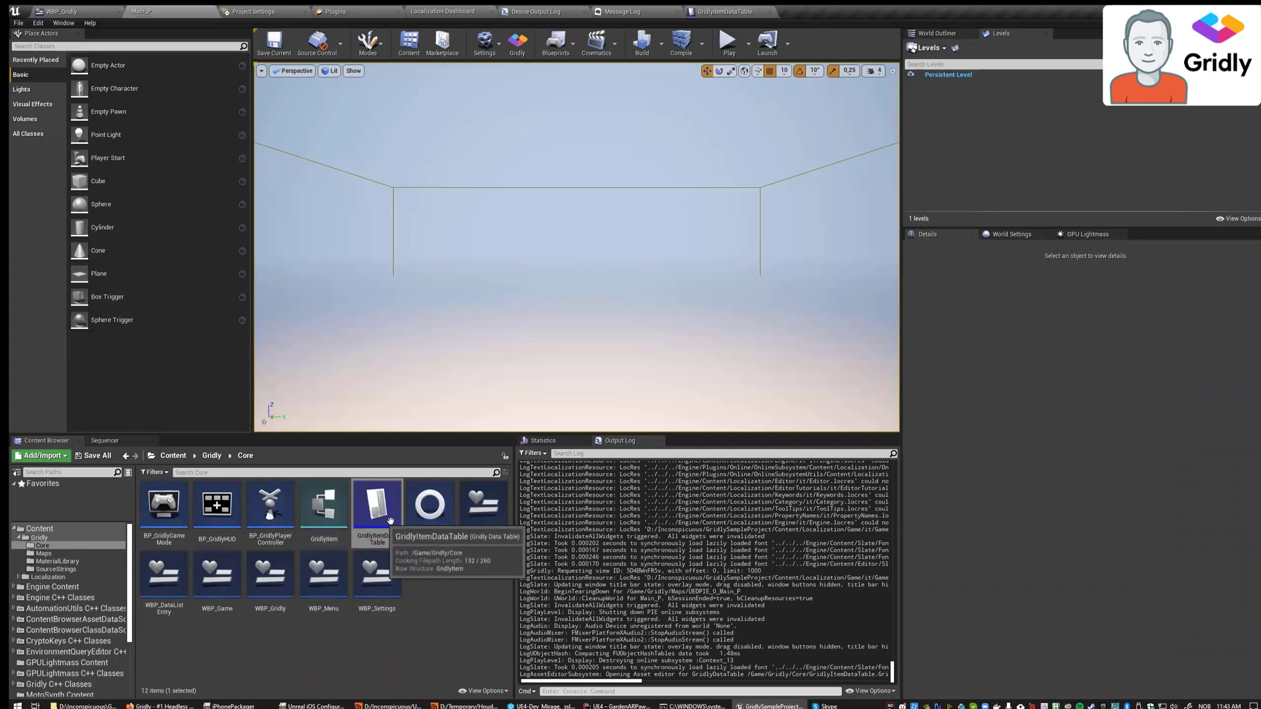
double_click(334, 526)
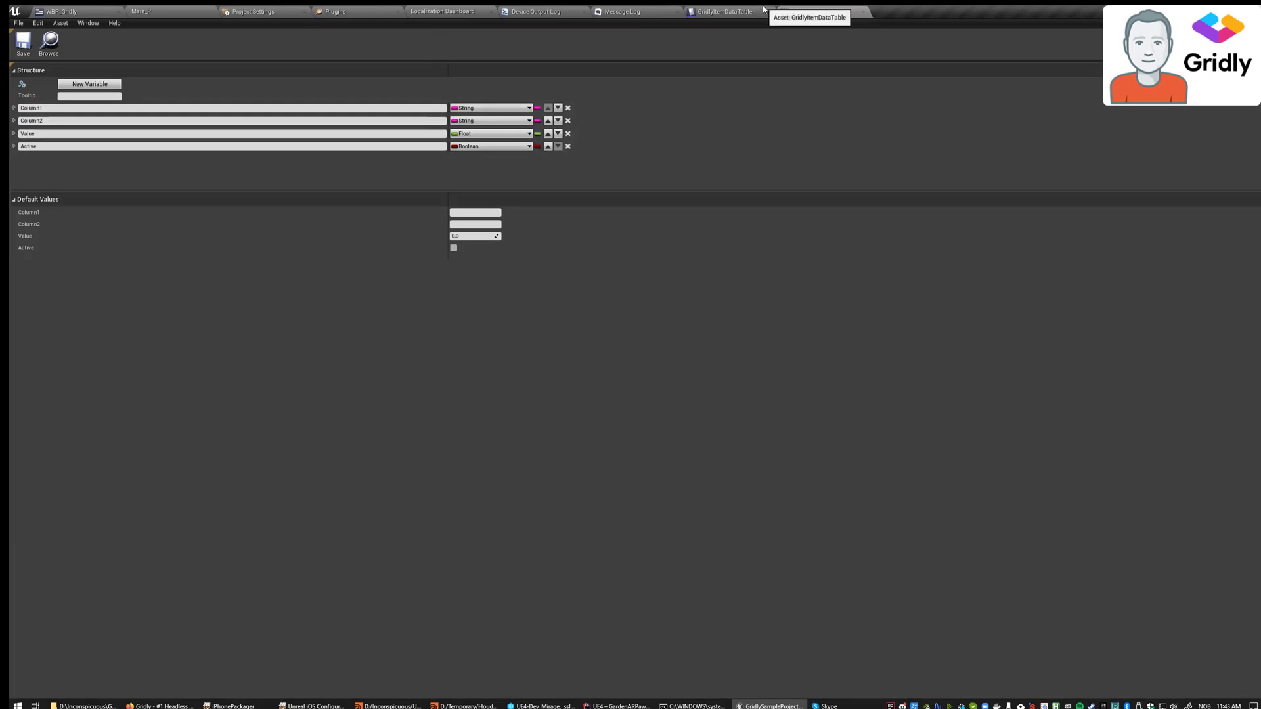
Switch to Gridly in the browser, open the Data grid and copy its view ID from the API quick start.
click(160, 706)
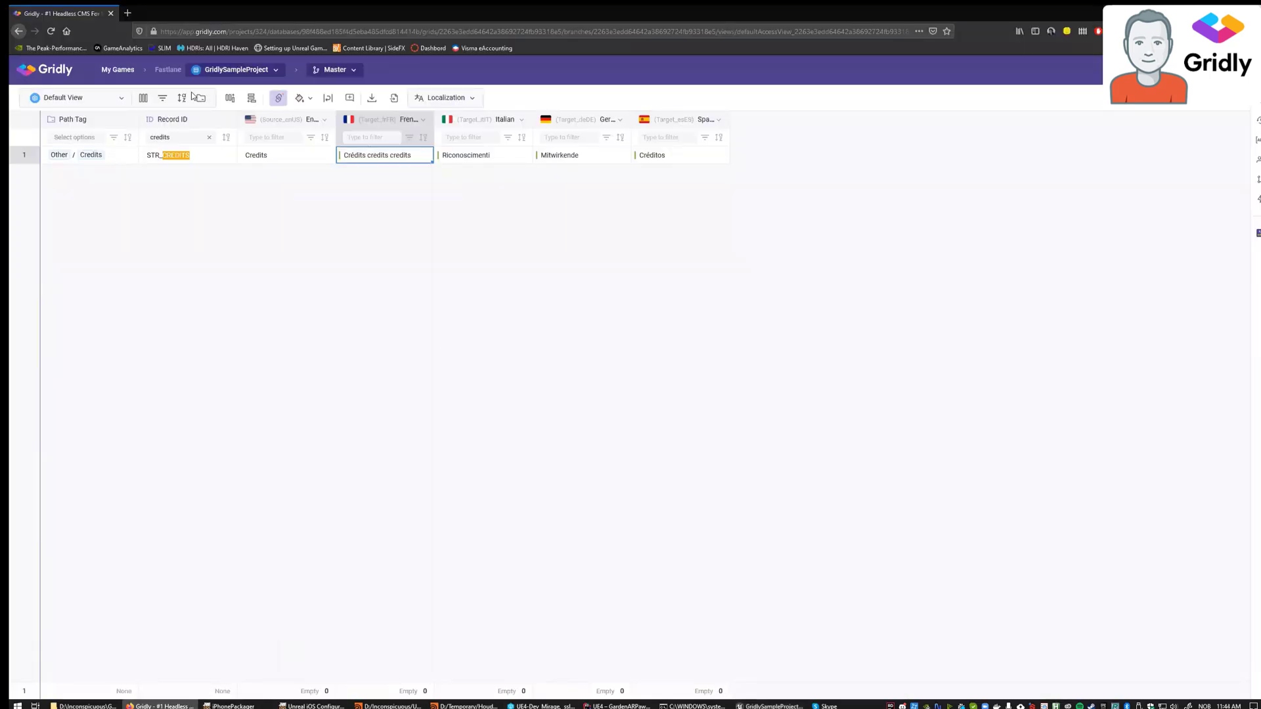
click(64, 72)
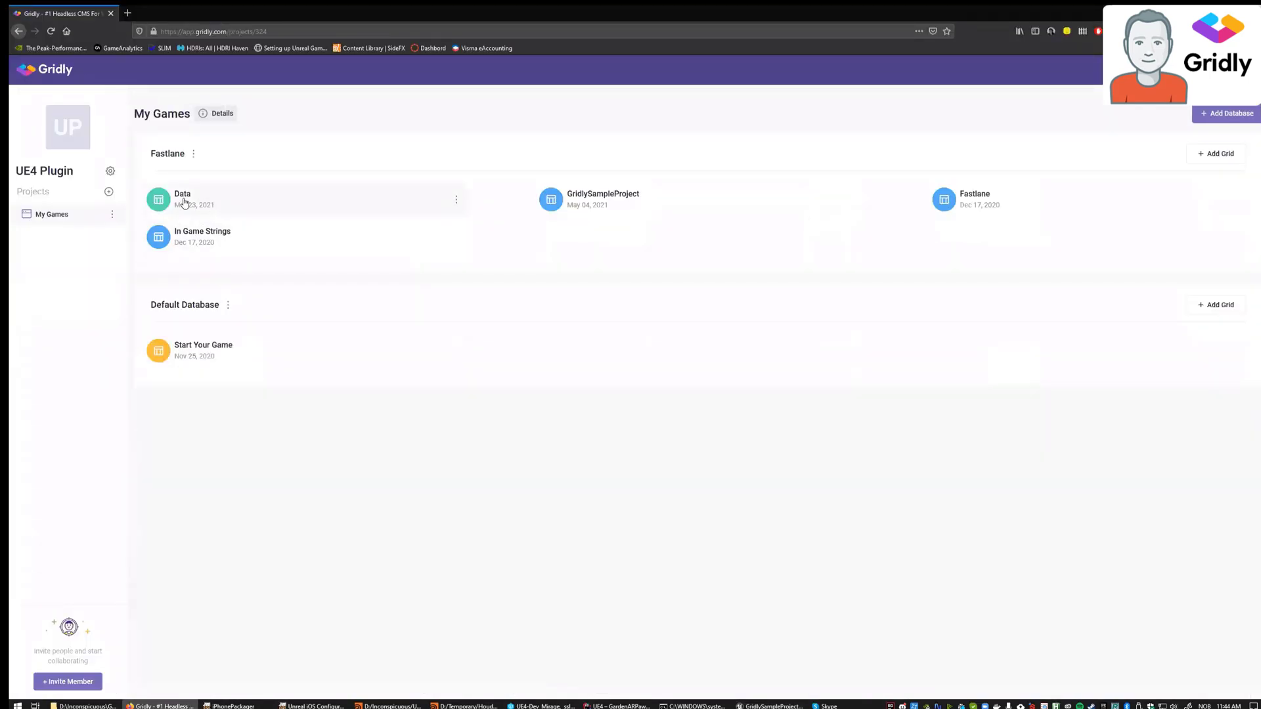
click(184, 197)
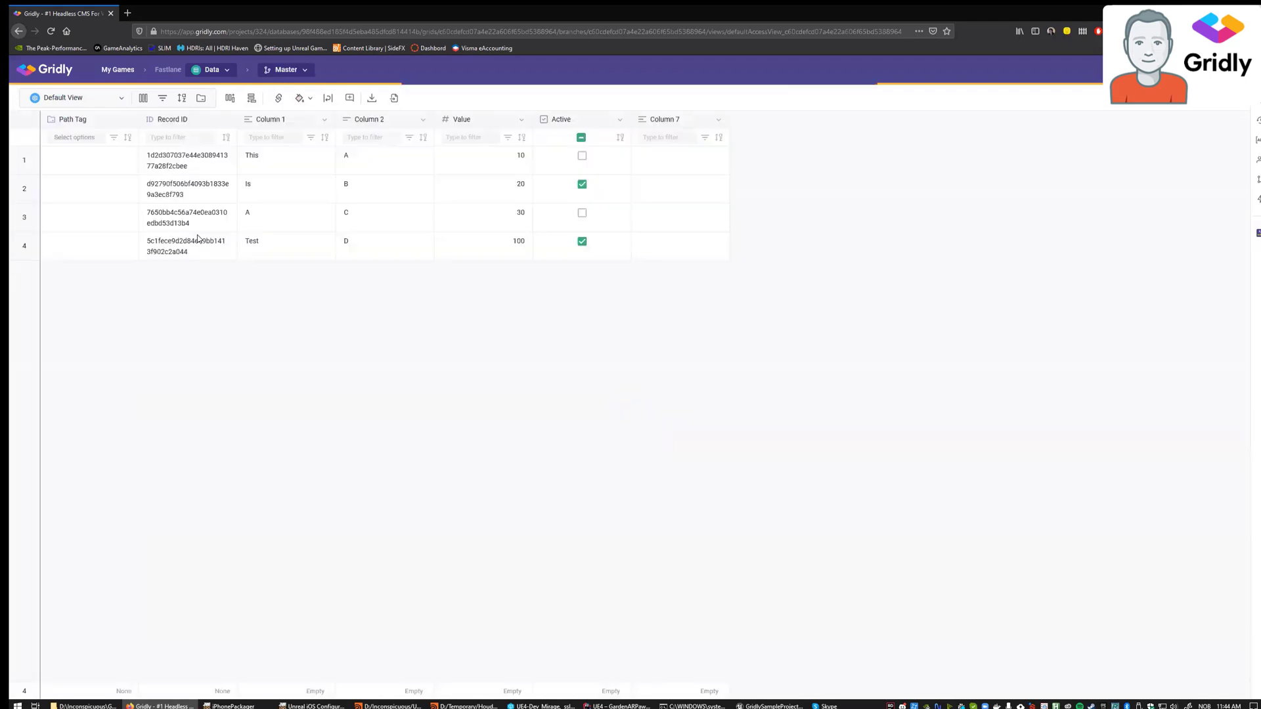
click(1257, 141)
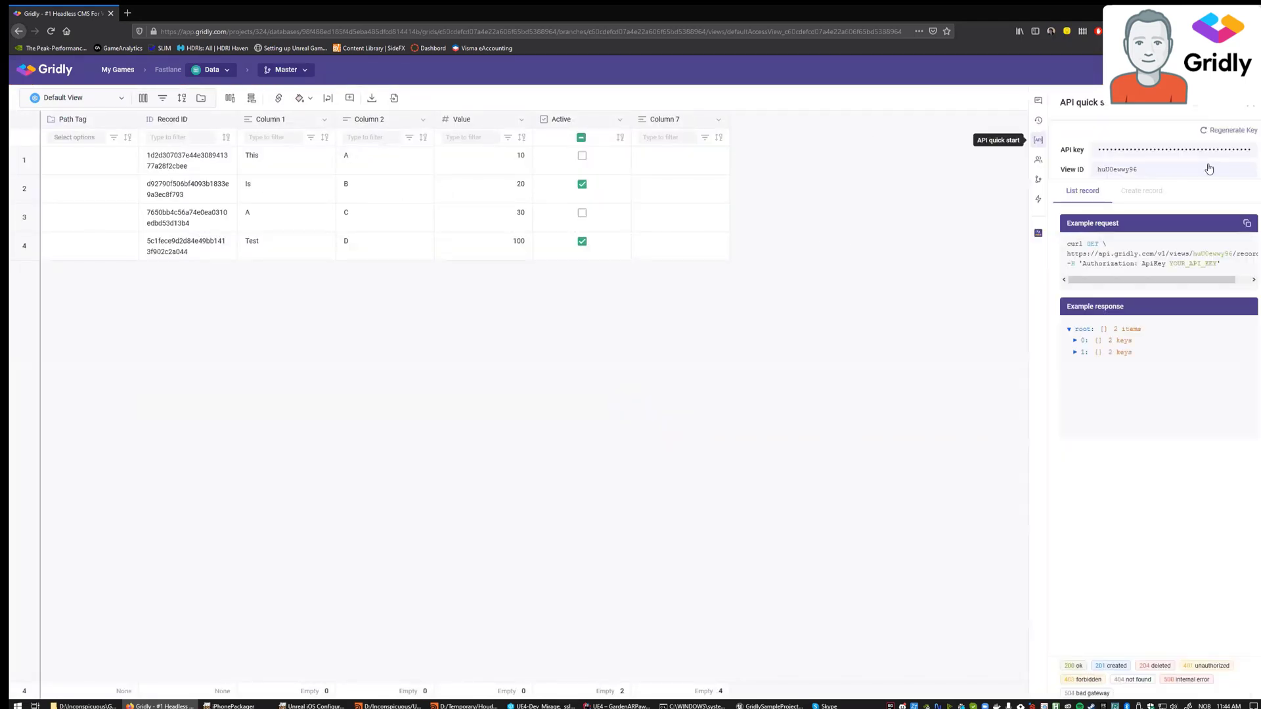
double_click(1125, 170)
key(ctrl+c)
Switch back to Unreal Engine and show the Gridly View Id in GridlyItemDataTable's details, followed by the GridlyItem structure.
key(alt+Tab)
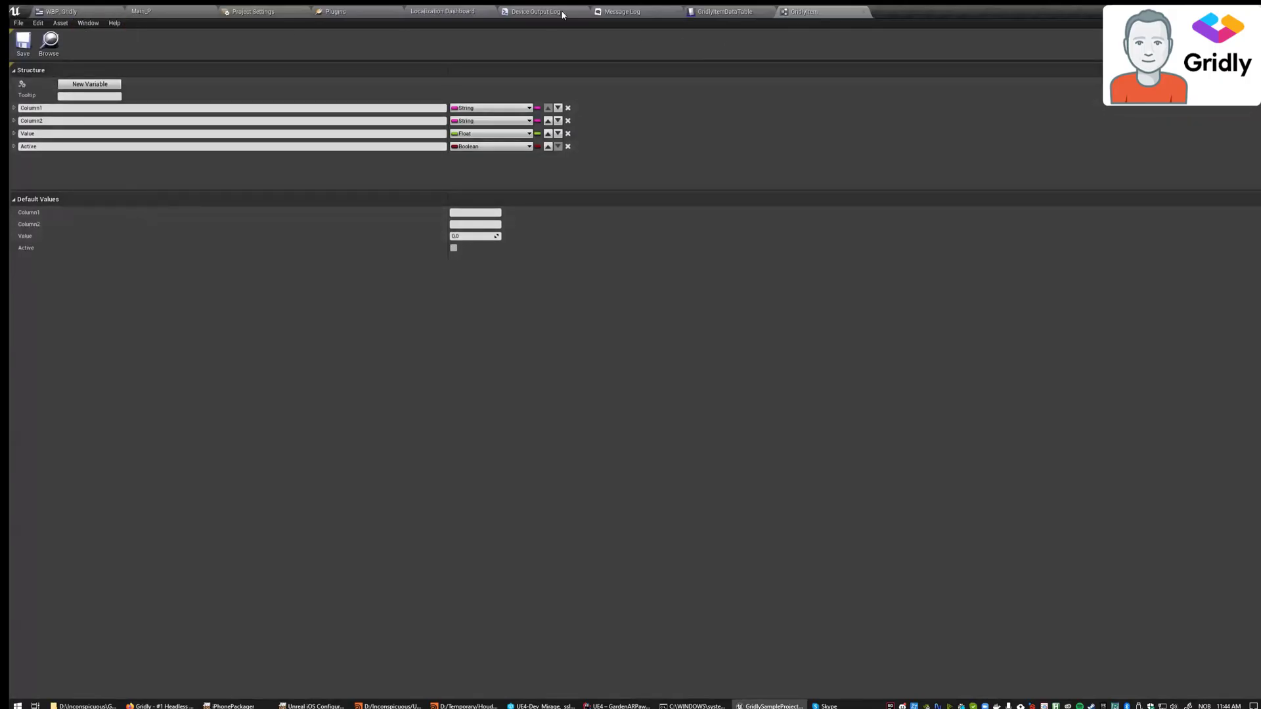
click(722, 11)
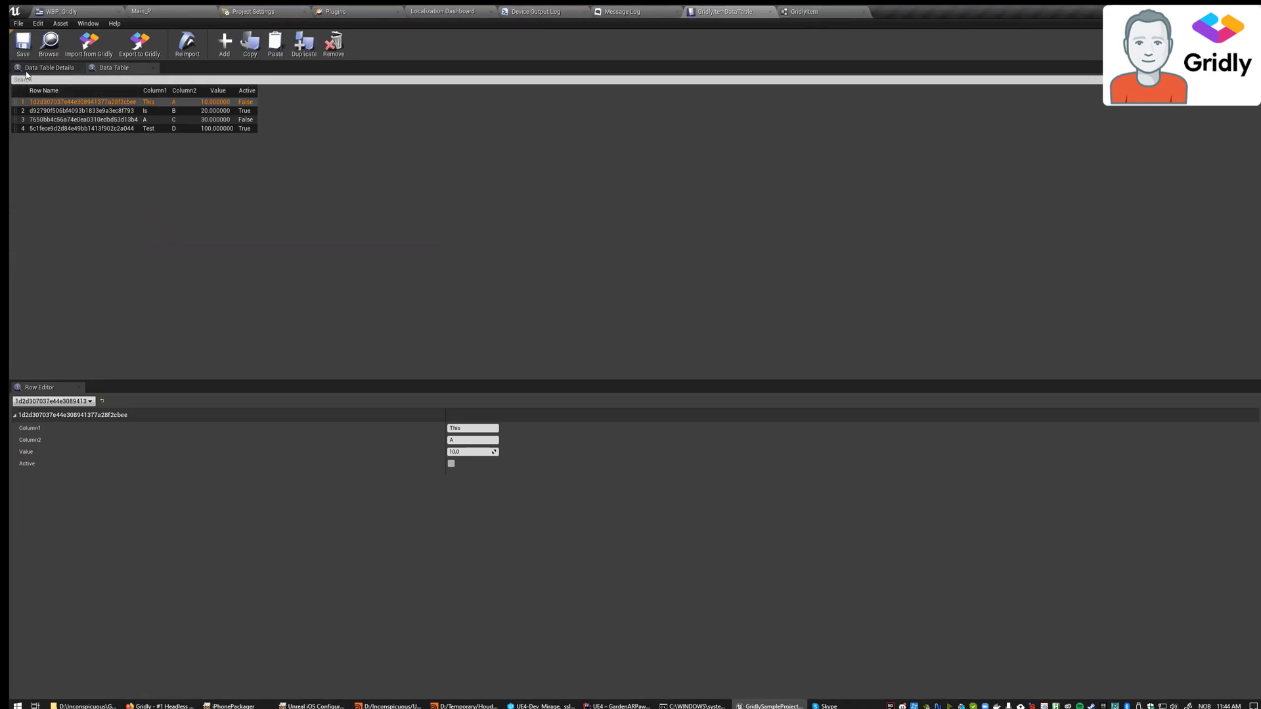
click(46, 68)
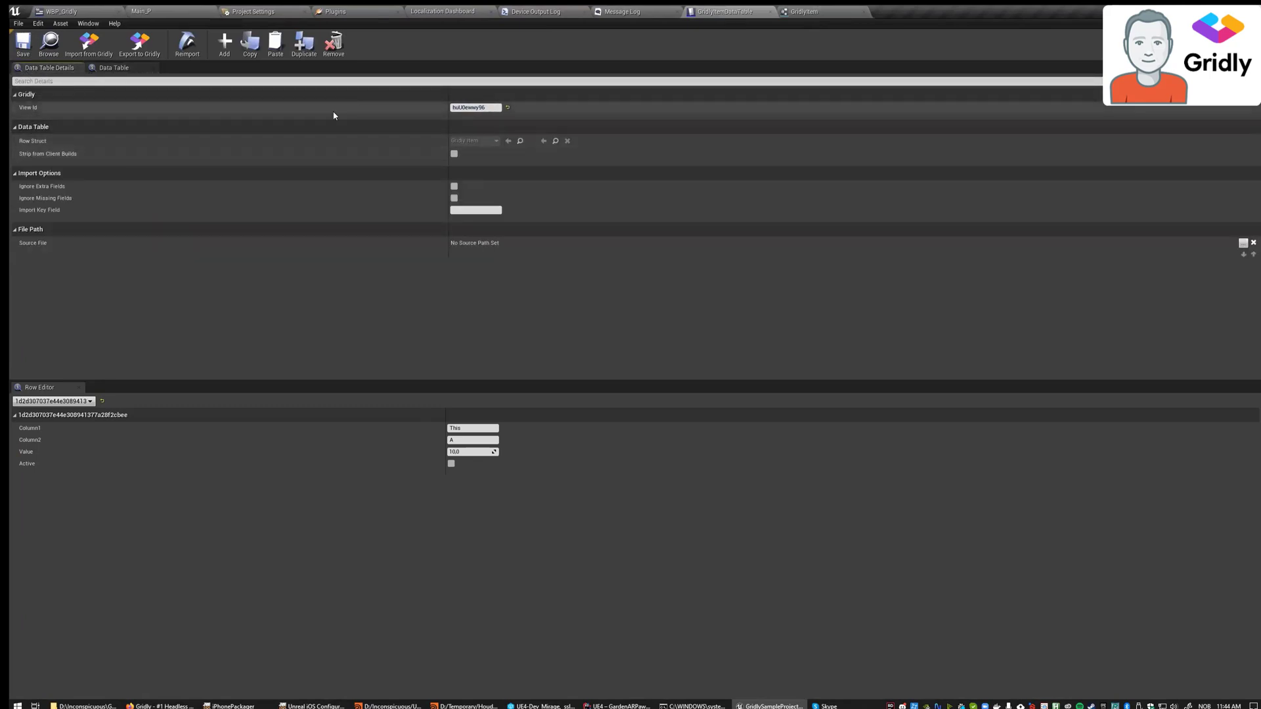
click(804, 11)
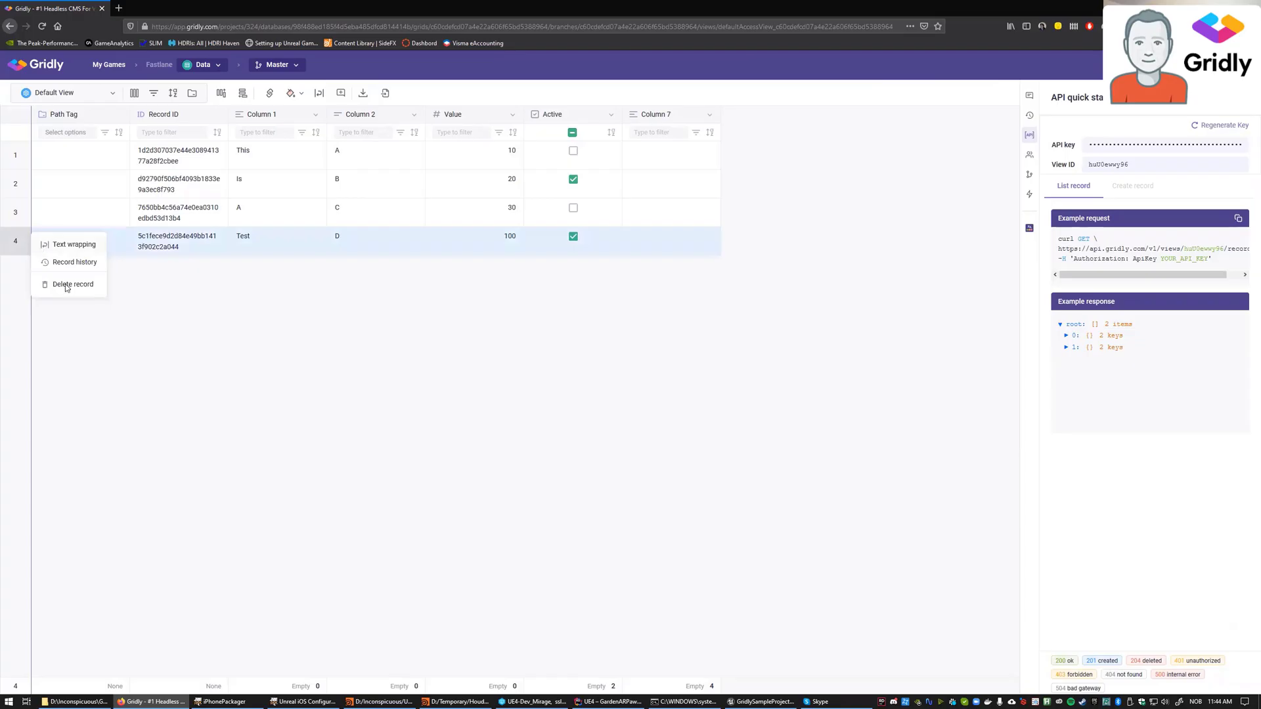
Add a fifth record to Gridly's Data grid and set its Column 1 to "Testy mctest".
click(126, 253)
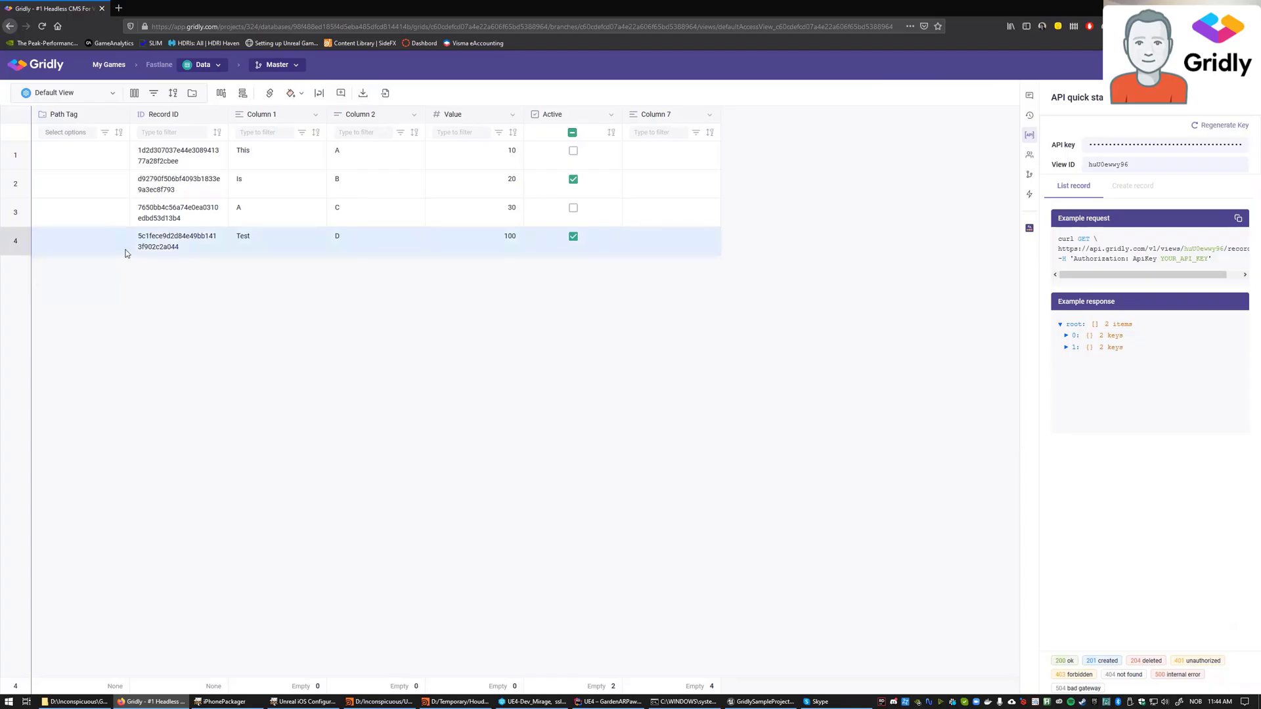
click(221, 93)
click(272, 263)
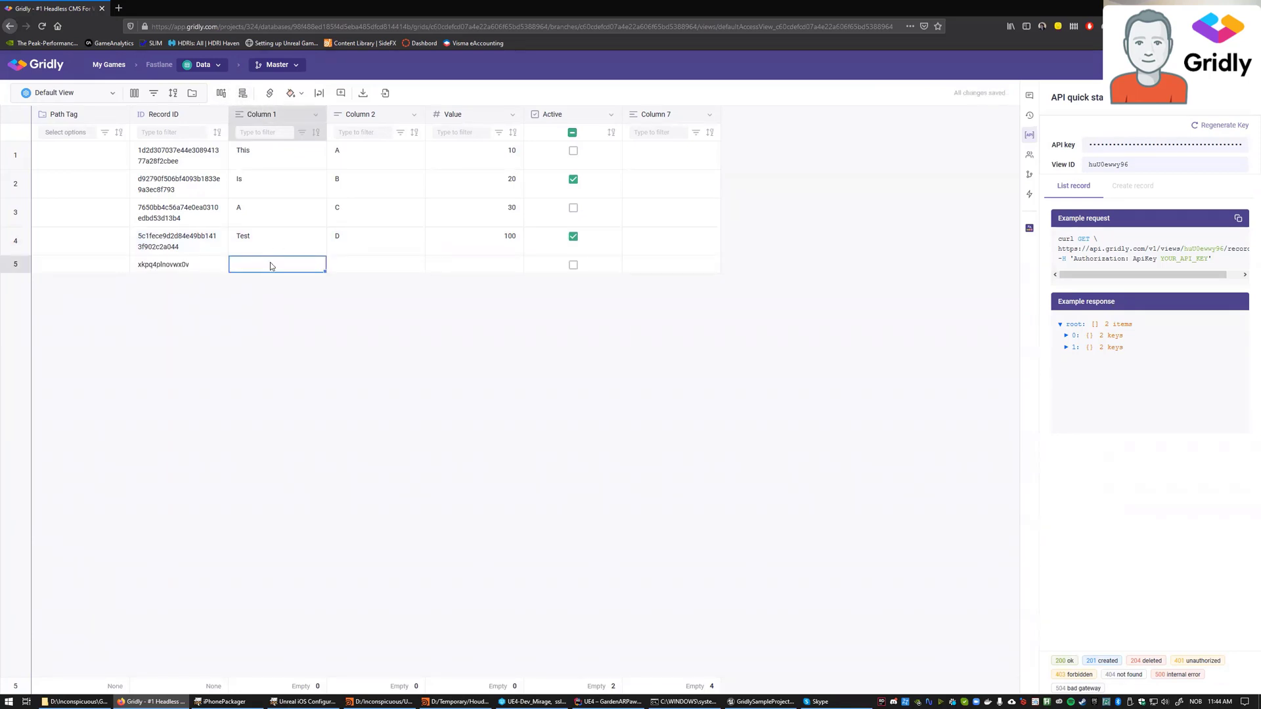
double_click(270, 262)
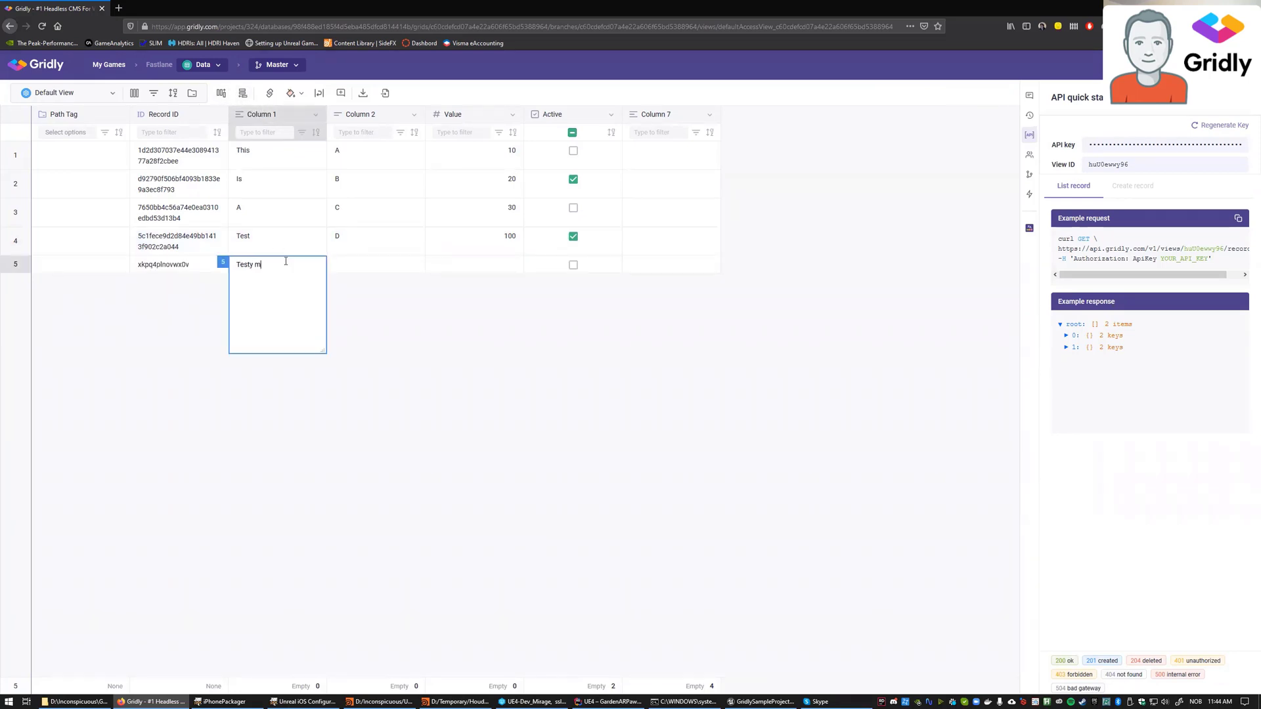
text(Testy mctest)
key(Return)
Set the fifth record's Column 2 to "E" and its Value to 300.
click(346, 264)
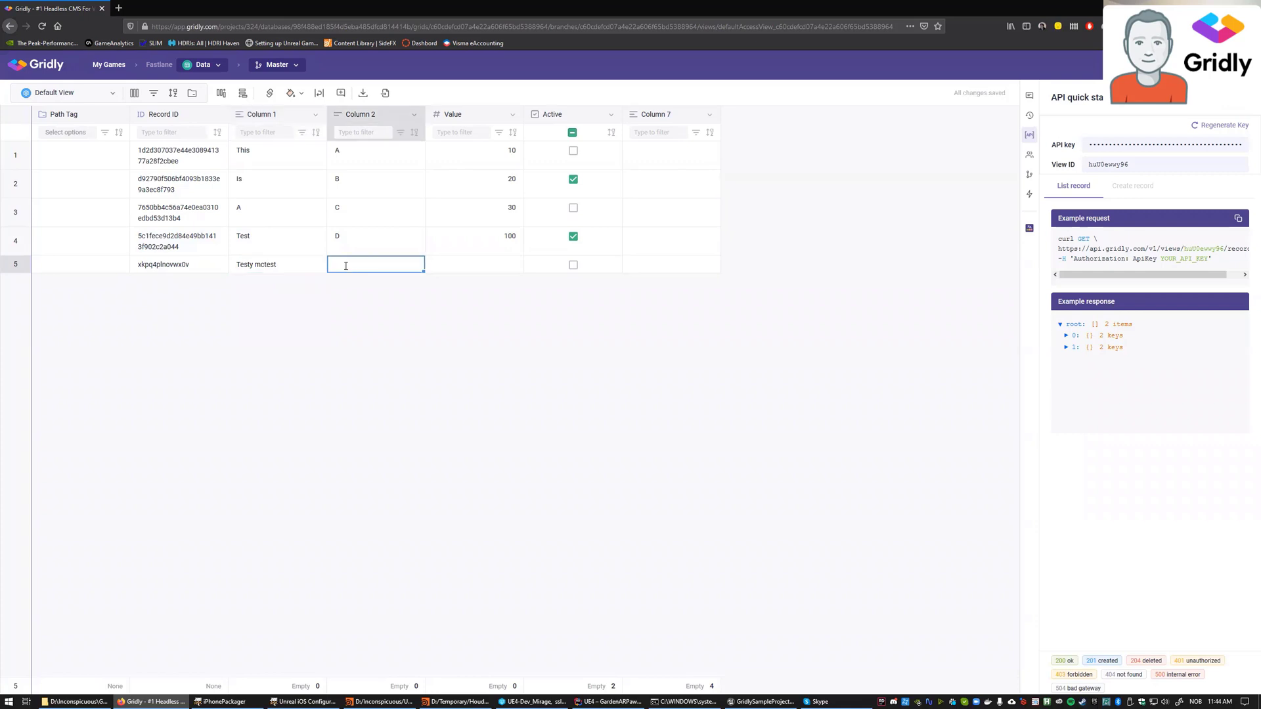
key(Return)
click(464, 268)
text(300)
key(Return)
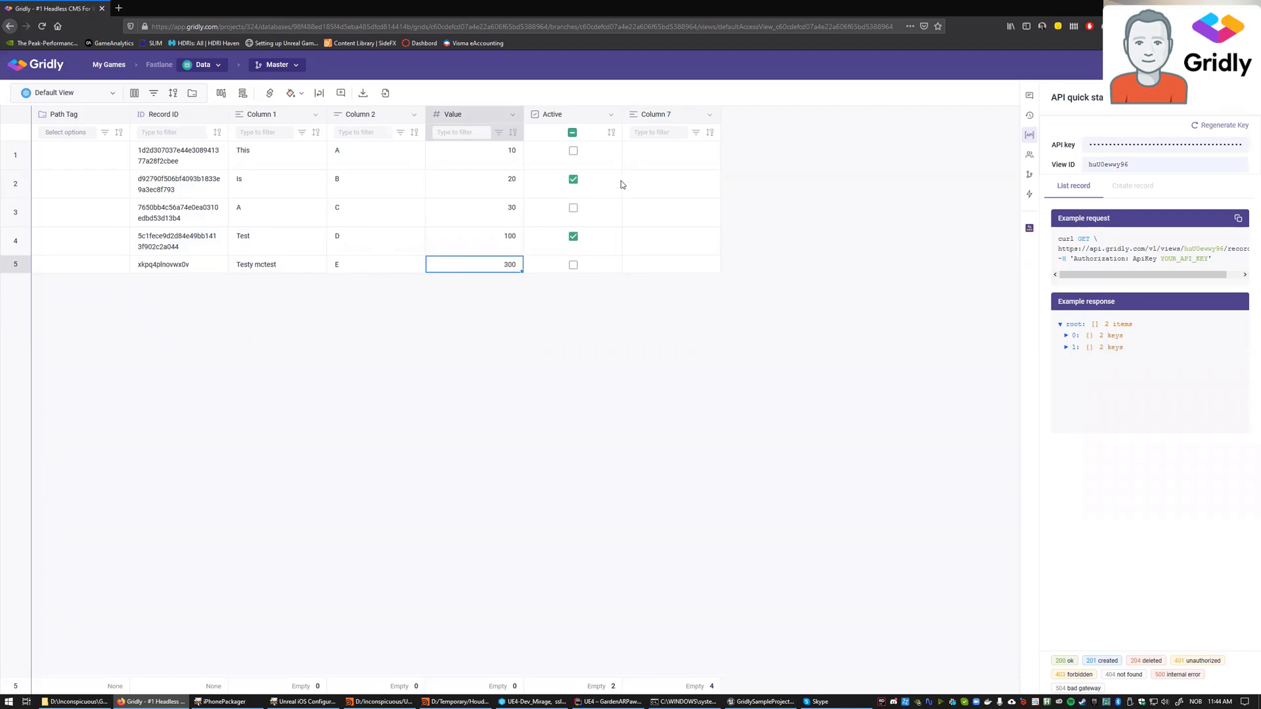
Switch to Unreal Engine, import GridlyItemDataTable from Gridly, overwriting its contents, and select the "Testy mctest" row in the table.
key(alt+Tab)
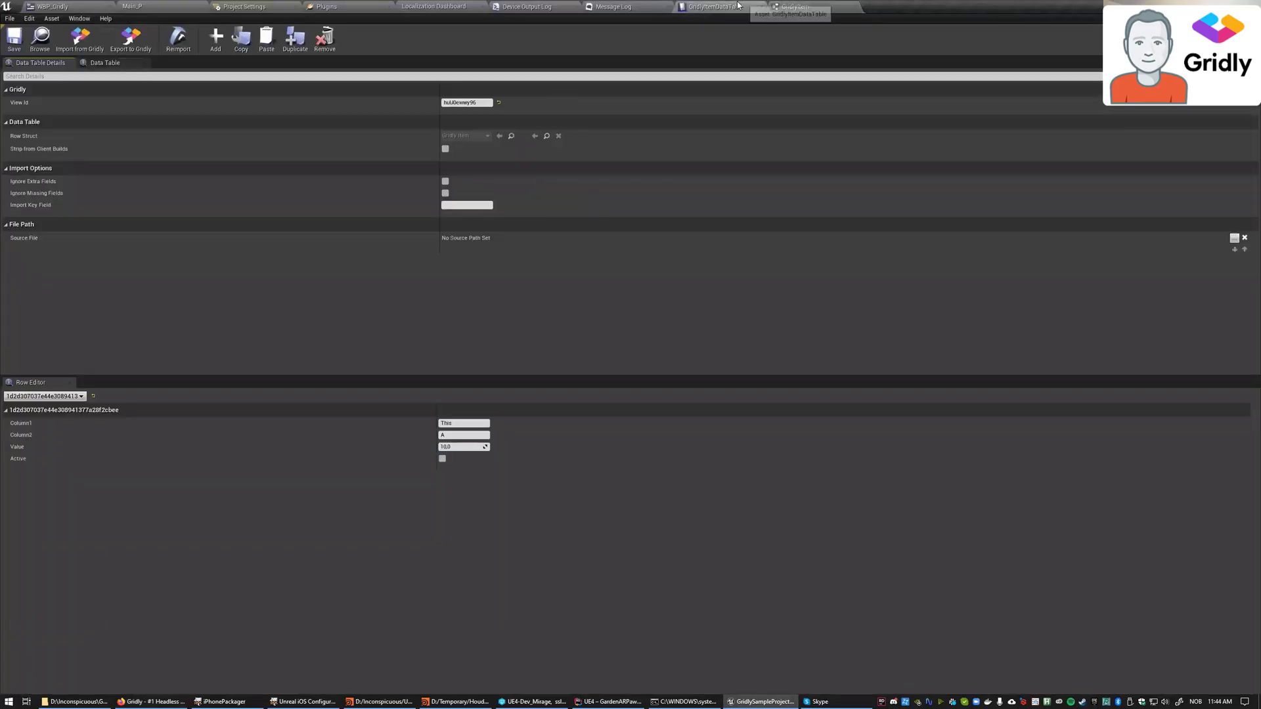
click(80, 38)
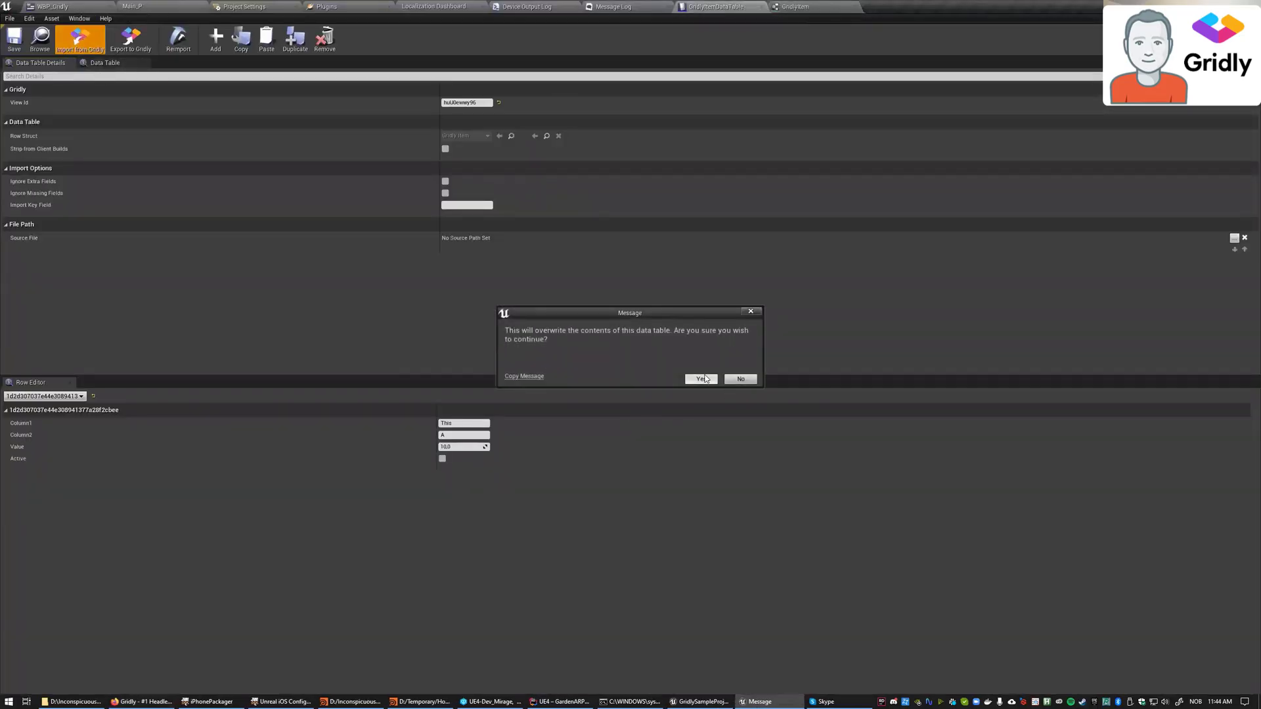
click(700, 379)
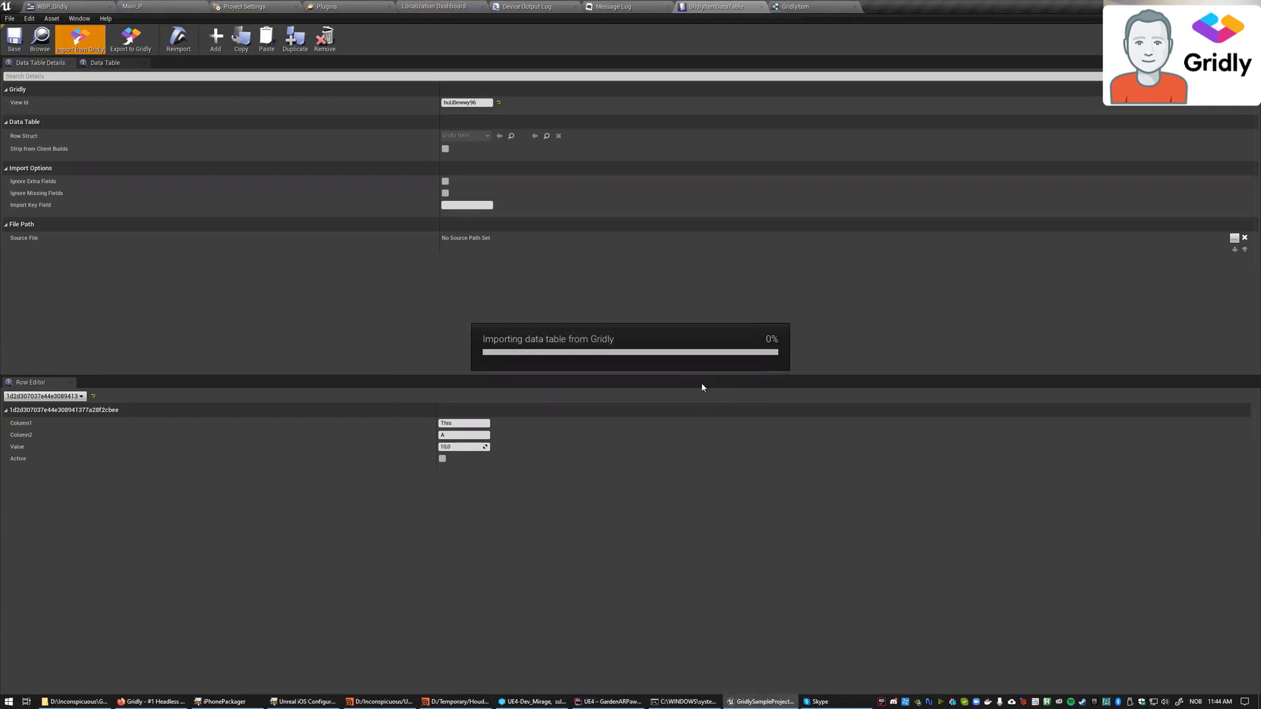
click(104, 63)
click(170, 134)
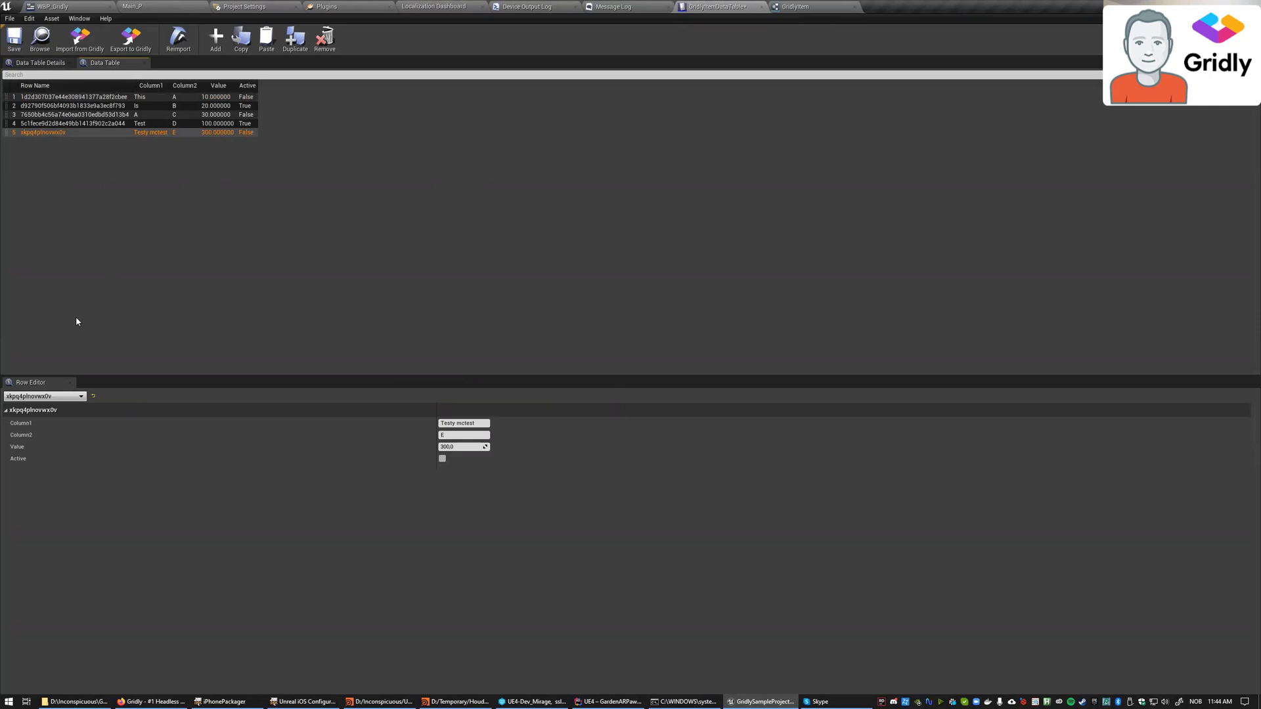
Set the second record's Value to 50 in Gridly's Data grid and import the data table into Unreal Engine again.
key(alt+Tab)
double_click(508, 193)
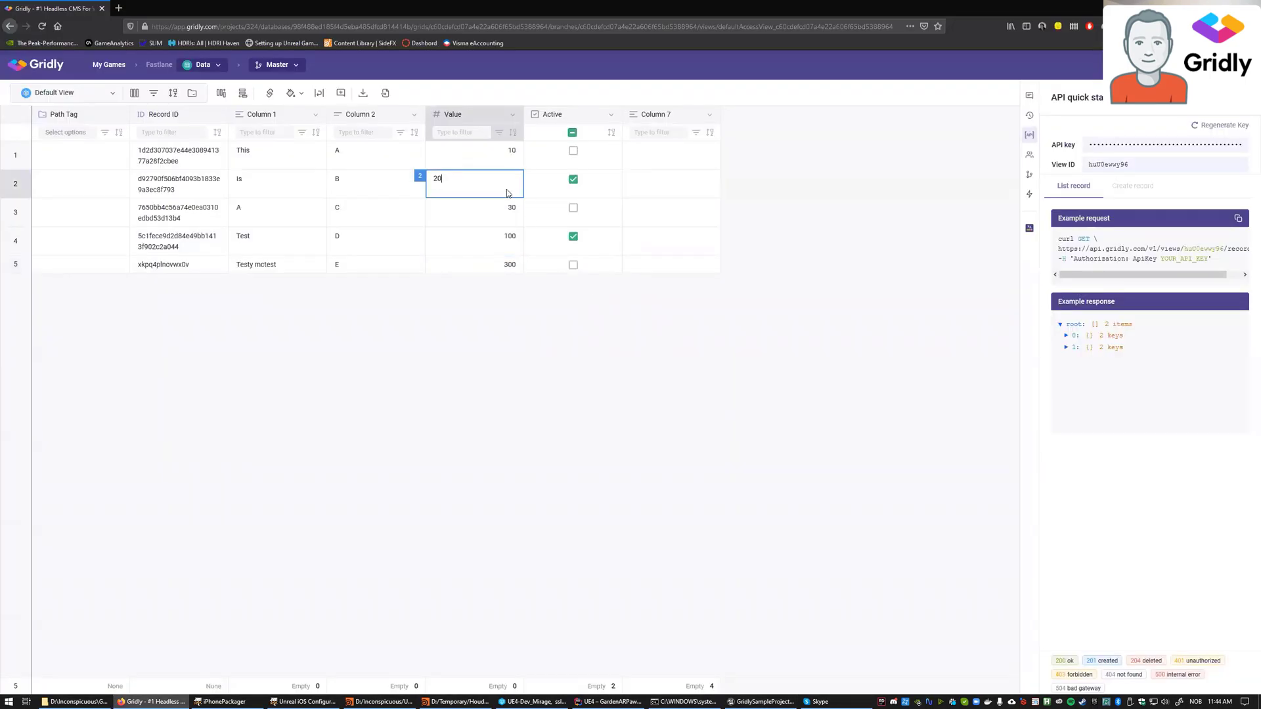
text(50)
key(Return)
key(alt+Tab)
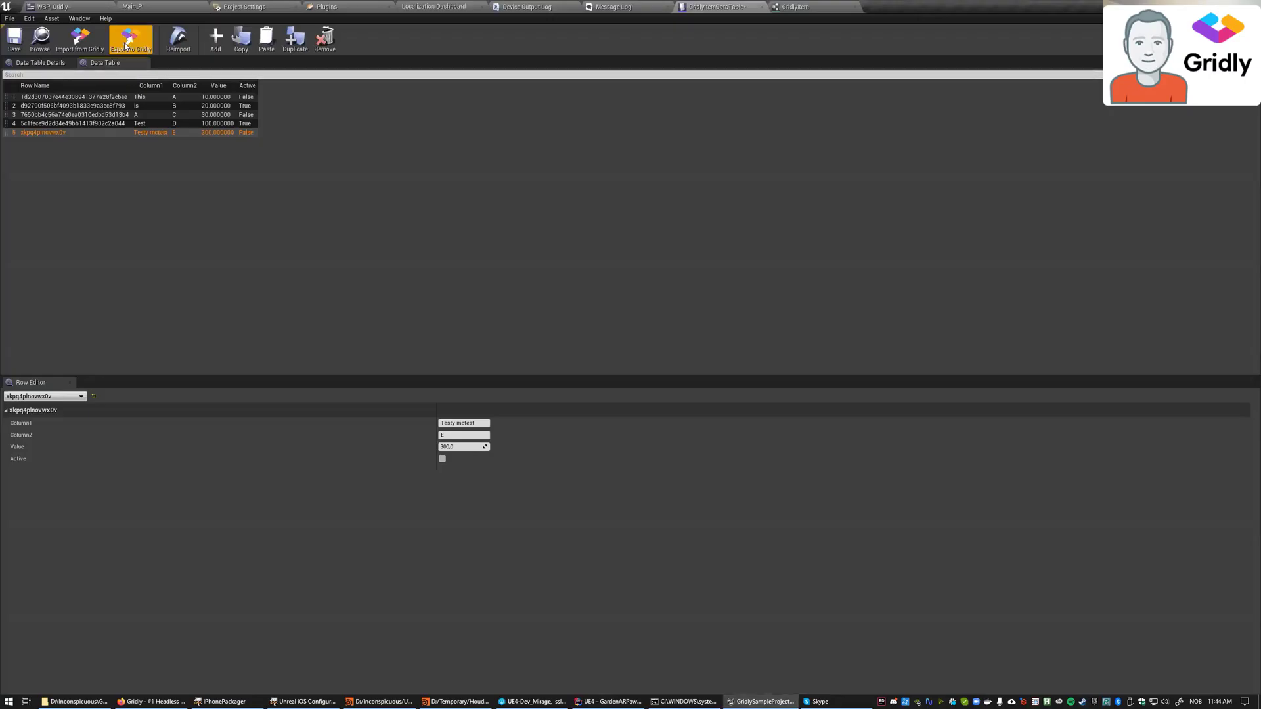
click(698, 379)
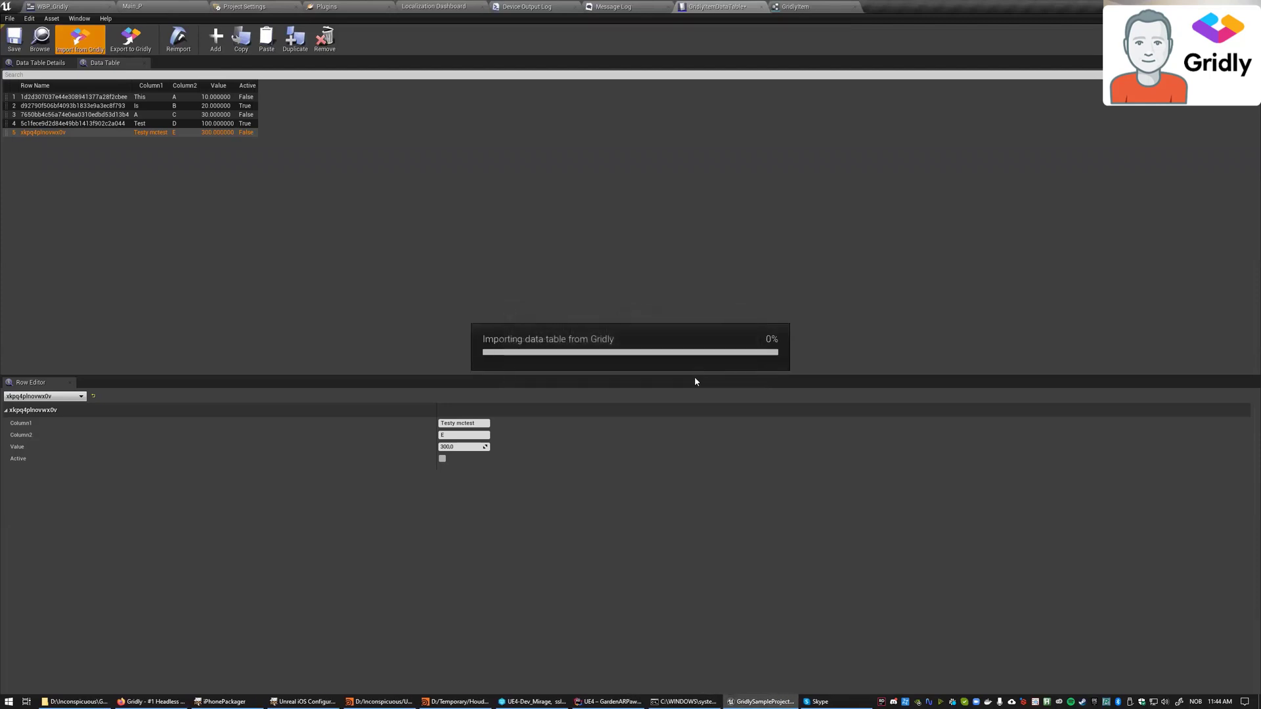